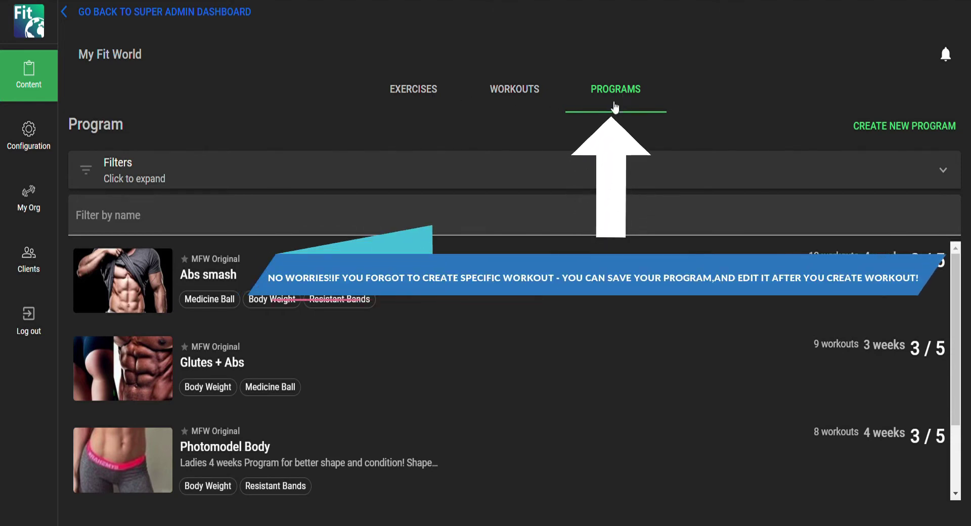
- Search the program list by name for "full" and clear the search
{"action": "left_click", "coordinate": [547, 225]}
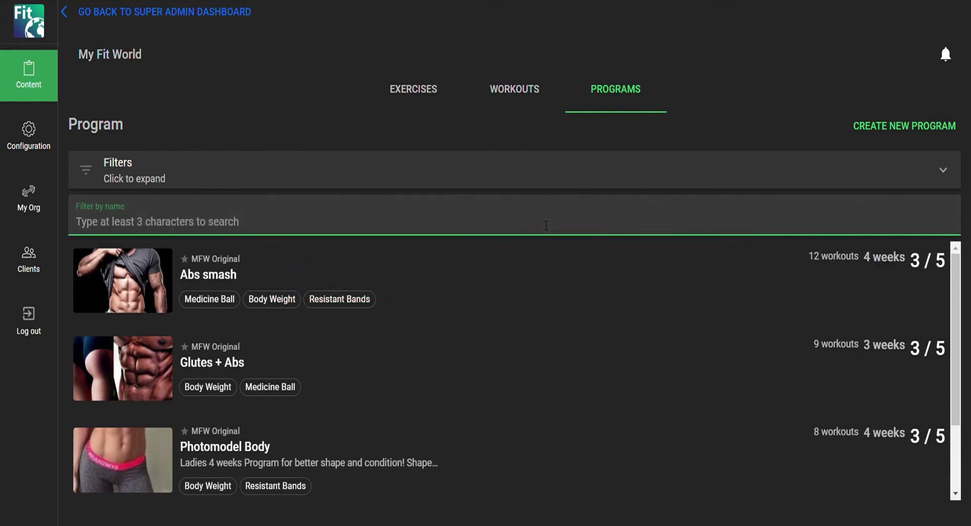
{"action": "type", "text": "full"}
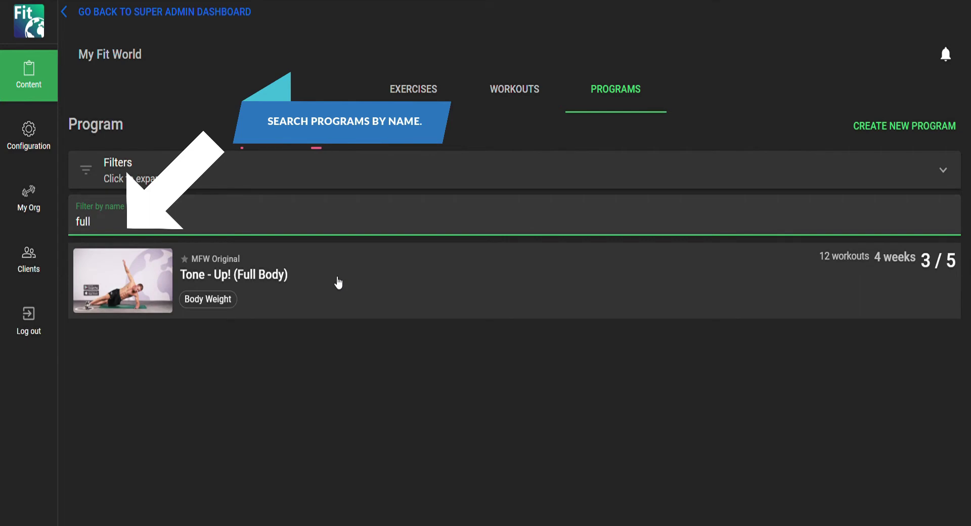
{"action": "key", "text": "BackSpace"}
{"action": "key", "text": "BackSpace"}
{"action": "key", "text": "BackSpace"}
{"action": "key", "text": "BackSpace"}
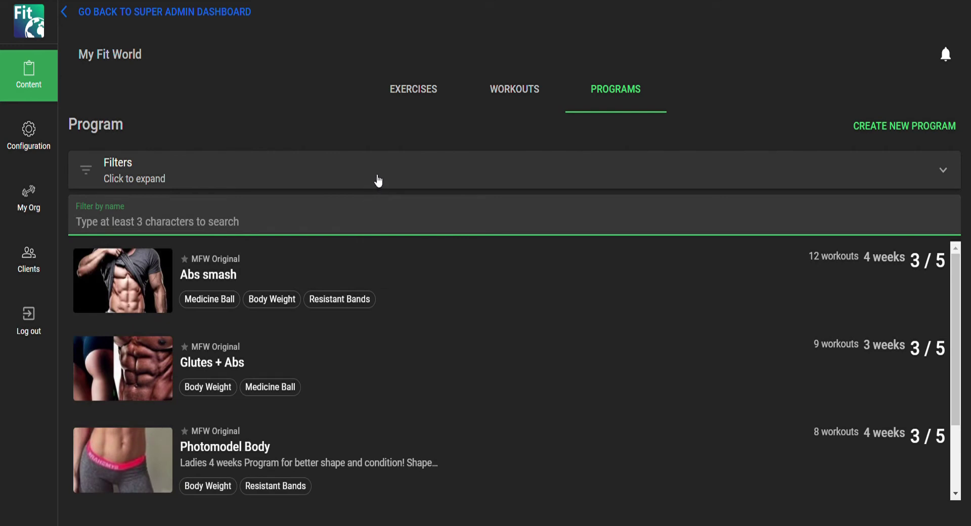
- Look over the available program filters, collapse them again and browse the program list
{"action": "left_click", "coordinate": [378, 181]}
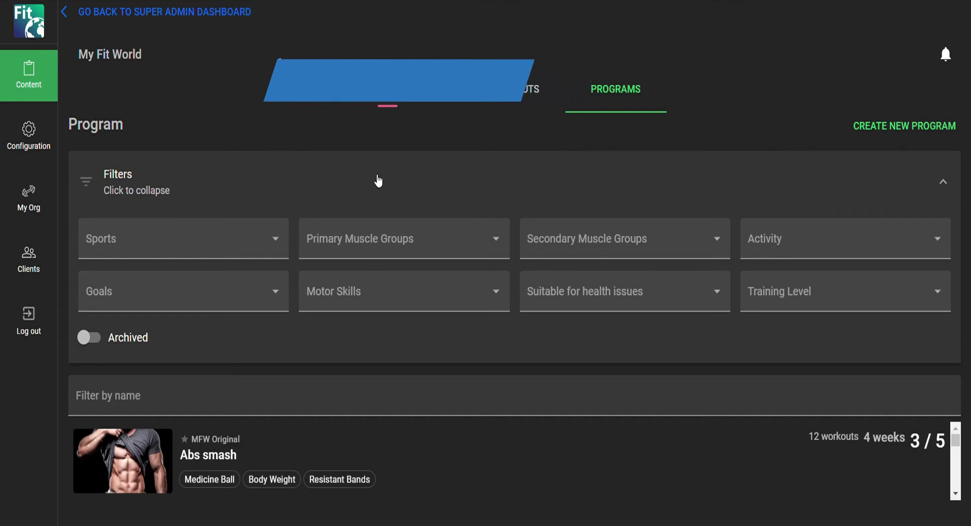
{"action": "left_click", "coordinate": [378, 180]}
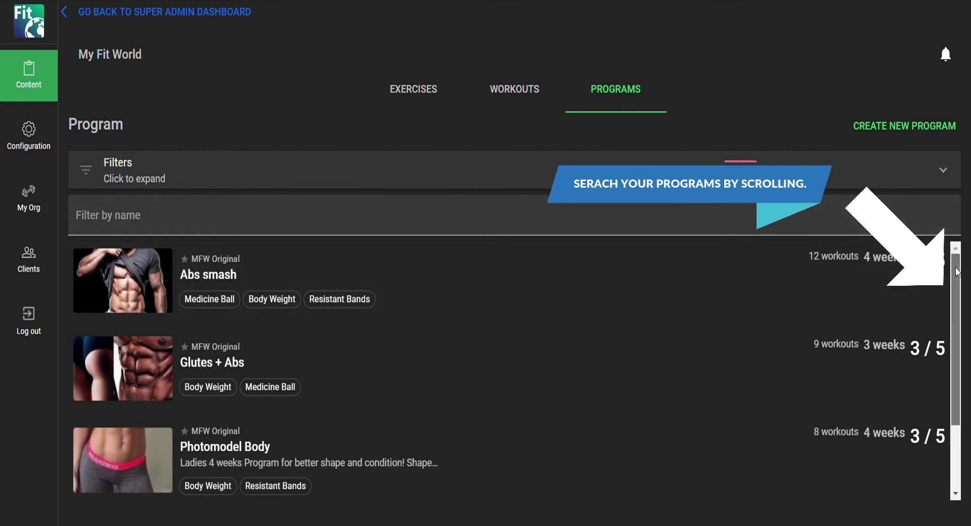
{"action": "mouse_move", "coordinate": [957, 272]}
{"action": "left_mouse_down"}
{"action": "mouse_move", "coordinate": [957, 301]}
{"action": "mouse_move", "coordinate": [958, 263]}
{"action": "left_mouse_up"}
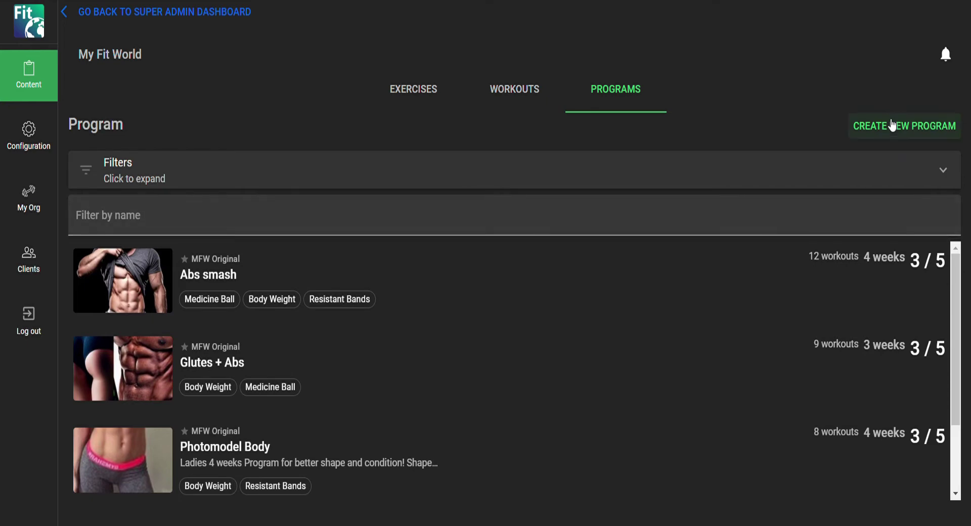
- Start a new program template and give it the English title "Example - Program"
{"action": "left_click", "coordinate": [892, 126]}
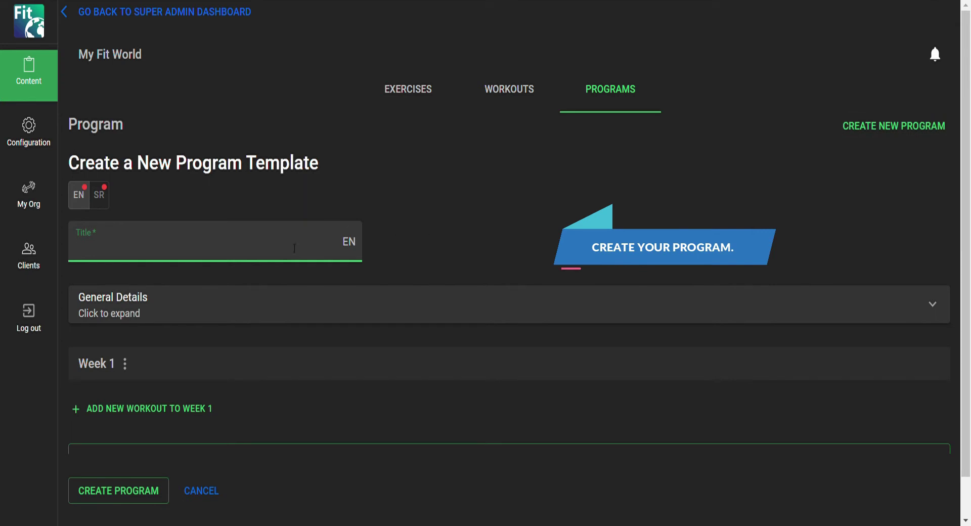
{"action": "type", "text": "Example"}
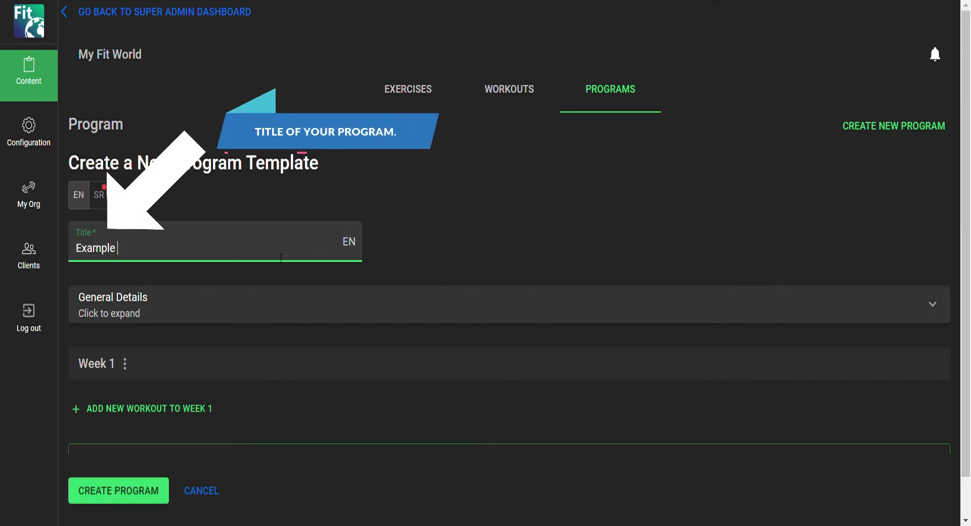
{"action": "type", "text": " - Program"}
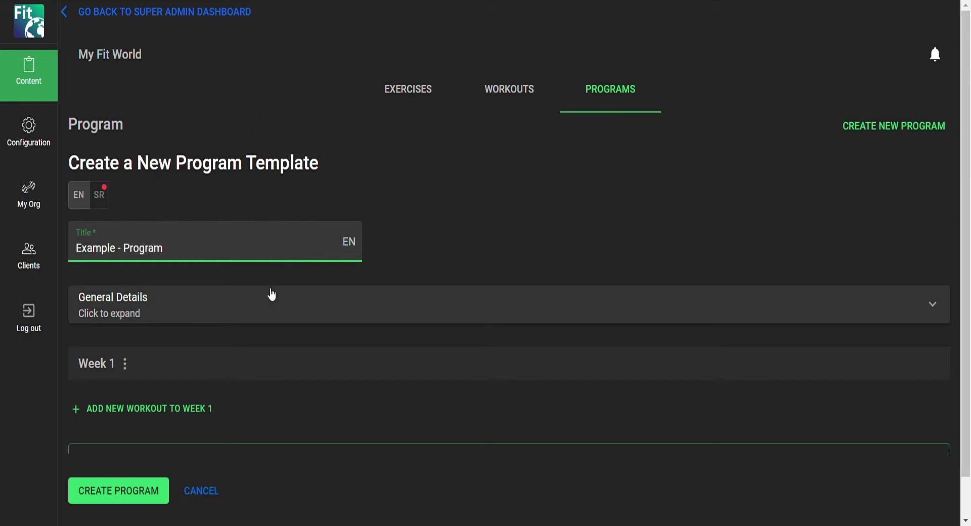
- Expand the general details and enter the description "full body 2 weeks."
{"action": "left_click", "coordinate": [281, 301]}
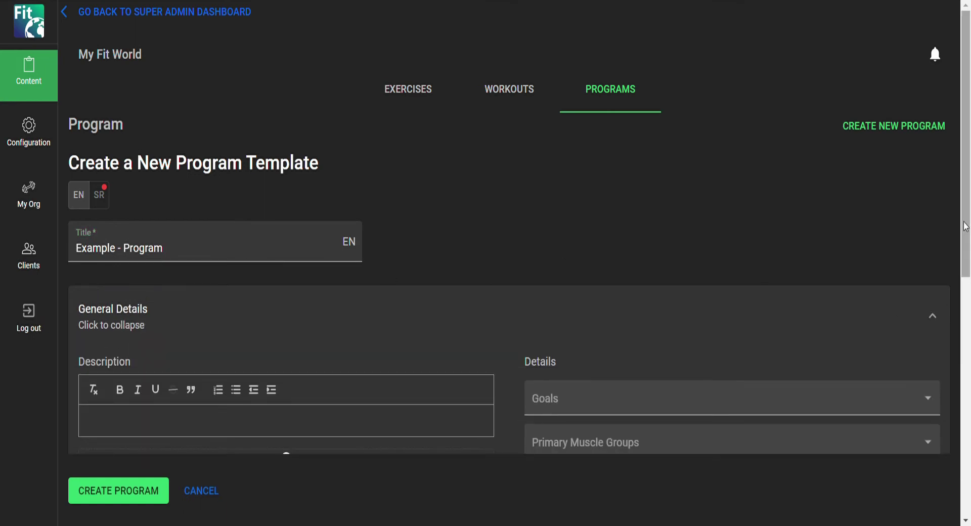
{"action": "scroll", "coordinate": [968, 288], "scroll_direction": "down", "scroll_amount": 3}
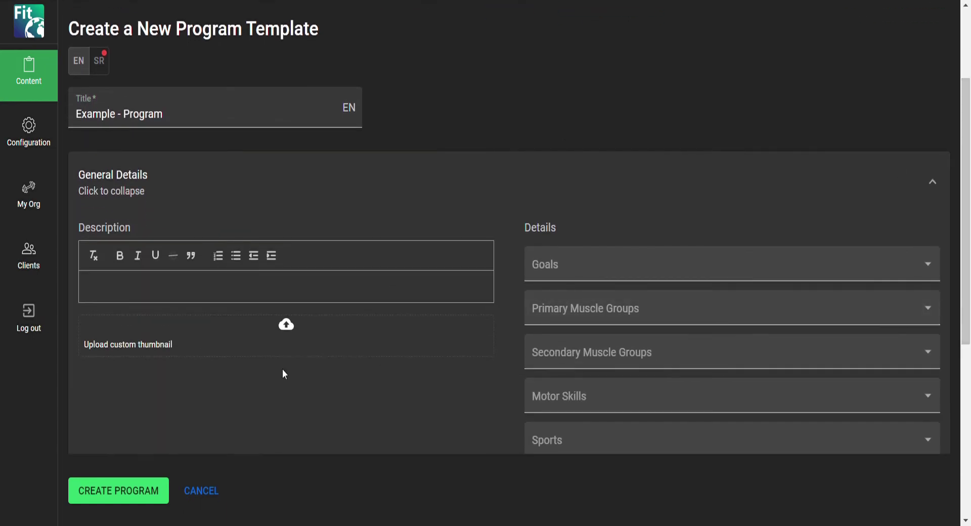
{"action": "left_click", "coordinate": [203, 301]}
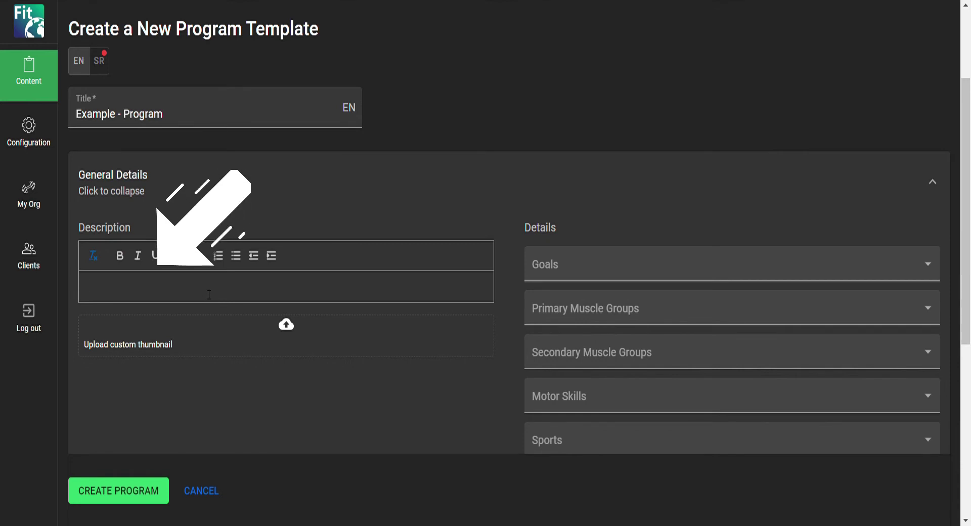
{"action": "type", "text": "full"}
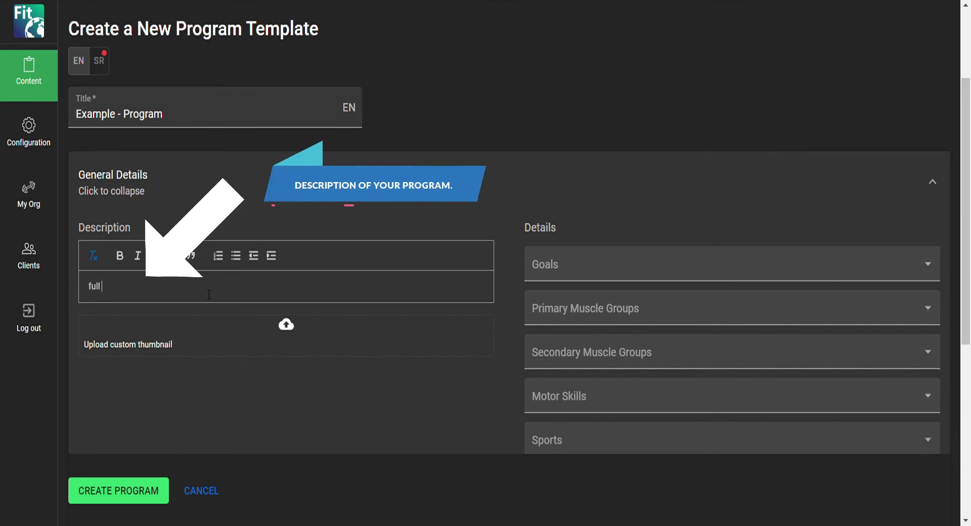
{"action": "type", "text": " body 2 weeks."}
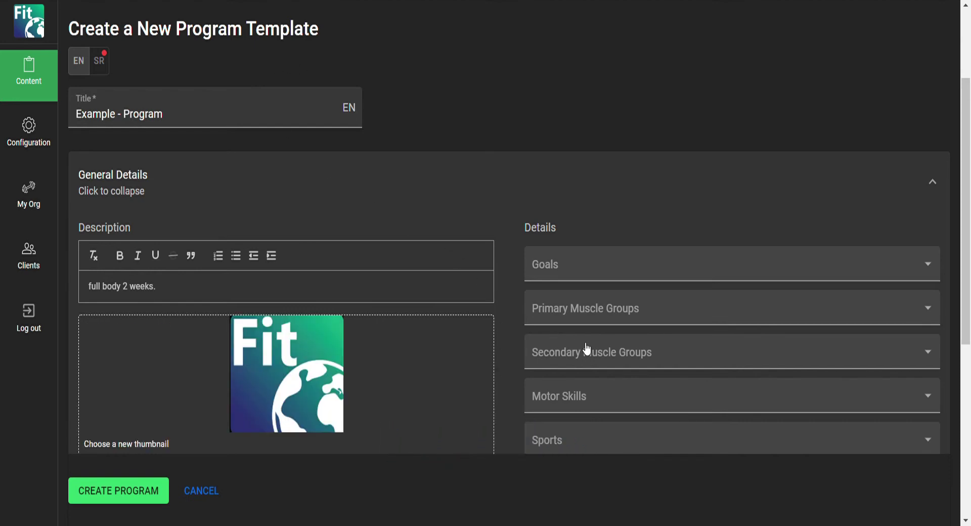
- Set the program's goal to Shape My Body
{"action": "left_click", "coordinate": [933, 273]}
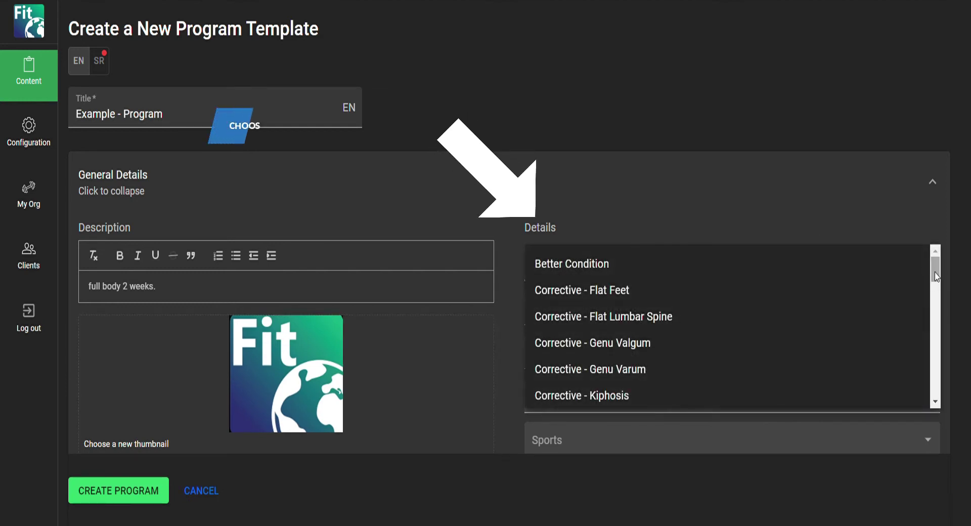
{"action": "left_click_drag", "start_coordinate": [934, 271], "coordinate": [926, 386]}
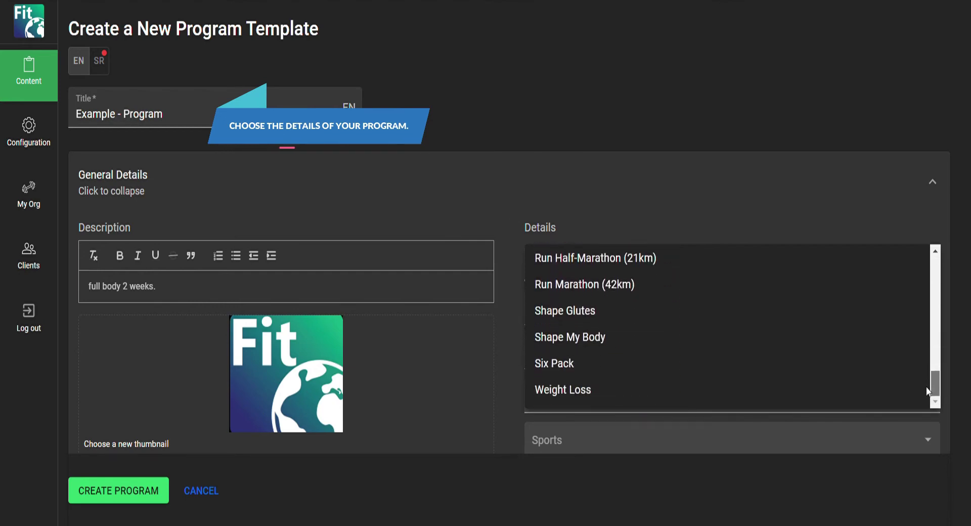
{"action": "left_click", "coordinate": [591, 344]}
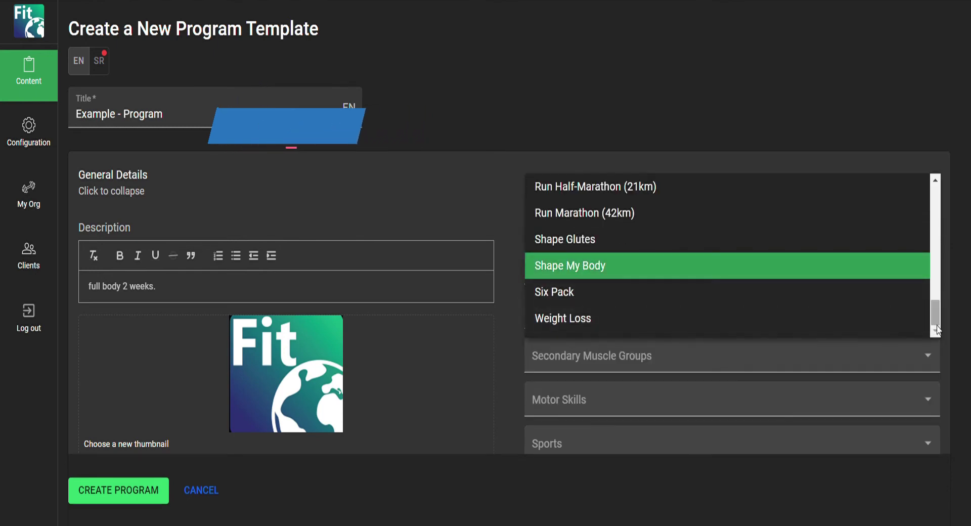
{"action": "left_click", "coordinate": [959, 334]}
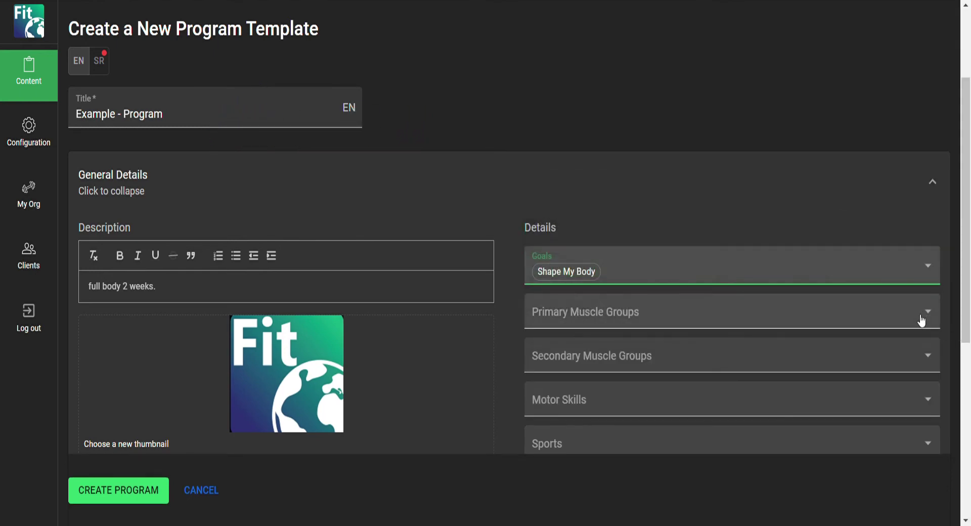
- Set both the primary and the secondary muscle groups of the program to Full Body
{"action": "left_click", "coordinate": [929, 316]}
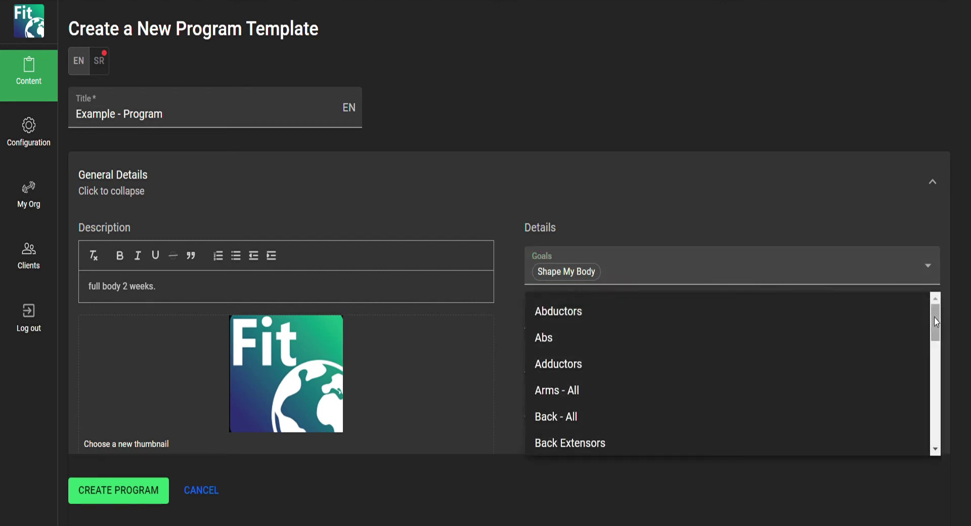
{"action": "left_click_drag", "start_coordinate": [933, 317], "coordinate": [939, 372]}
{"action": "left_click", "coordinate": [556, 323]}
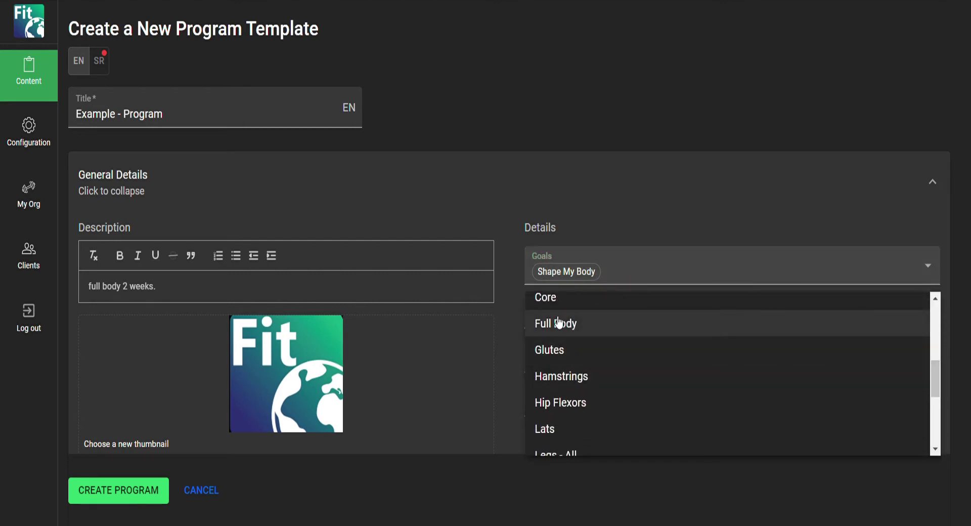
{"action": "left_click", "coordinate": [515, 332]}
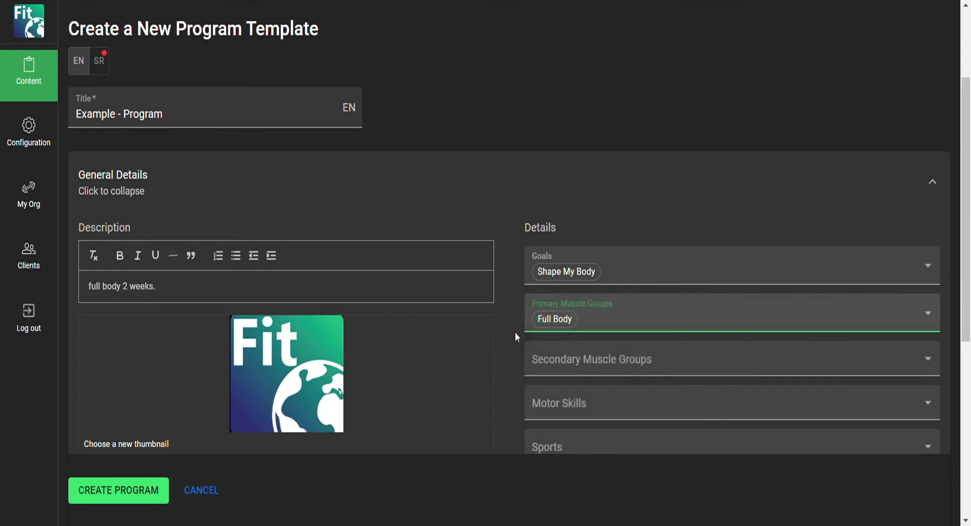
{"action": "left_click", "coordinate": [583, 371]}
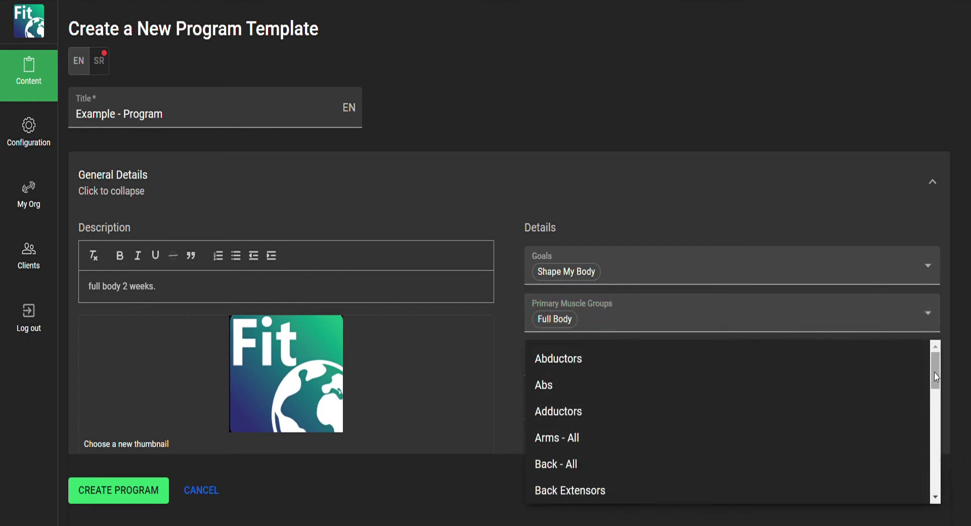
{"action": "left_click_drag", "start_coordinate": [934, 372], "coordinate": [940, 430]}
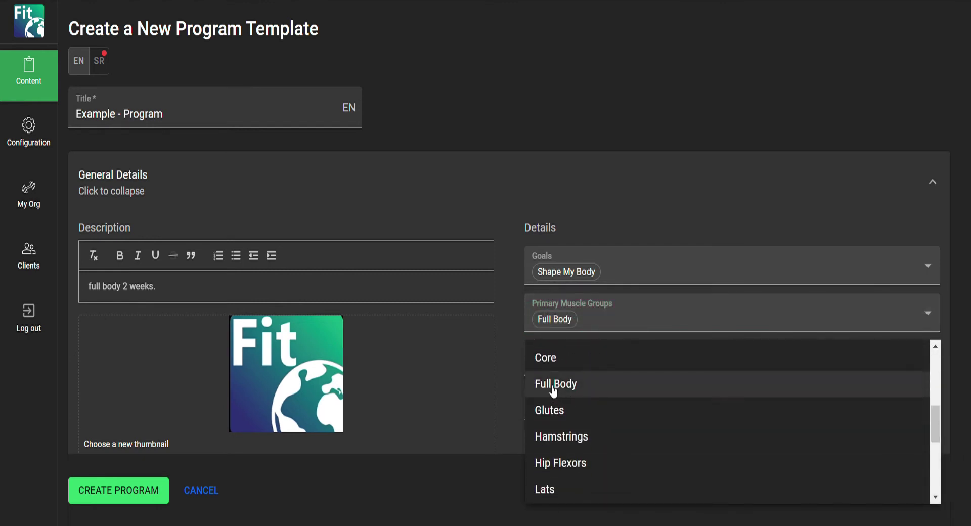
{"action": "left_click", "coordinate": [554, 391]}
{"action": "left_click", "coordinate": [516, 366]}
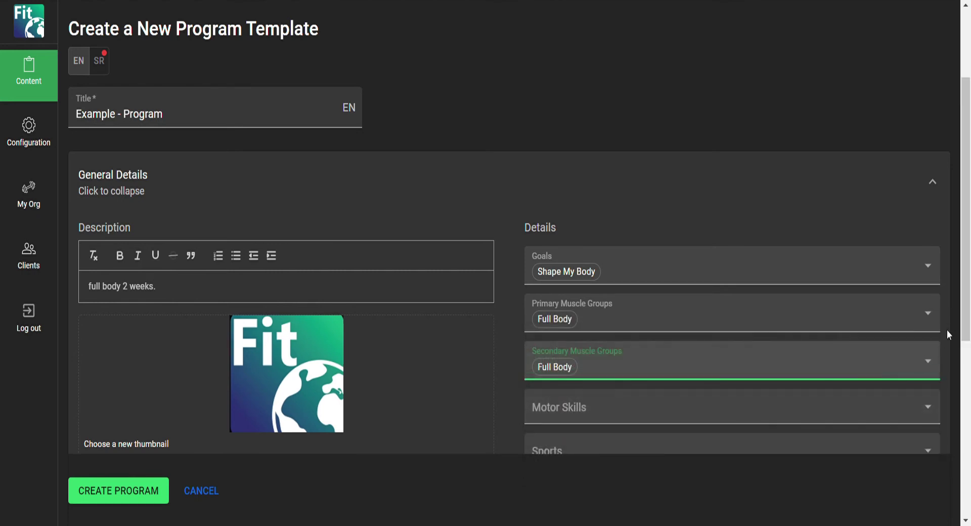
- Assign the motor skills Strength - Improve Muscle Tonus and Power to the program
{"action": "left_click_drag", "start_coordinate": [965, 315], "coordinate": [970, 414]}
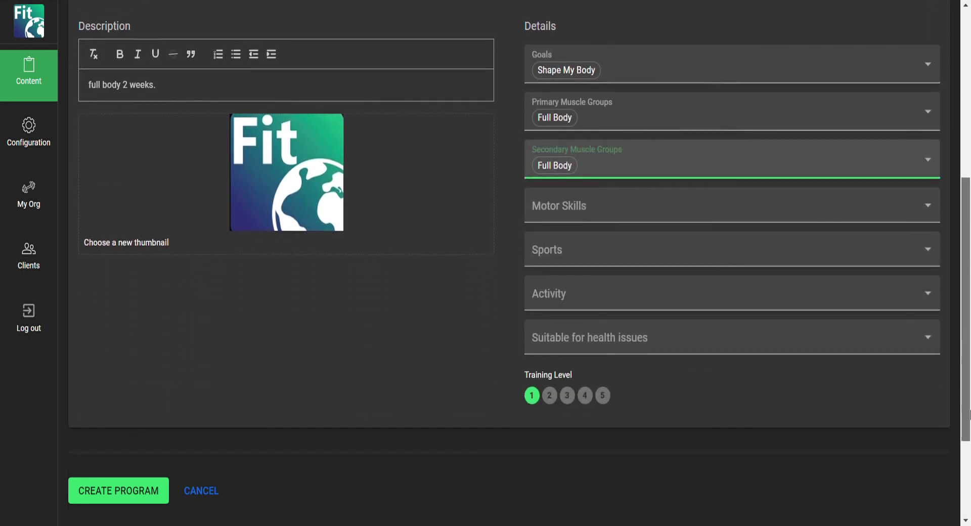
{"action": "left_click", "coordinate": [927, 202]}
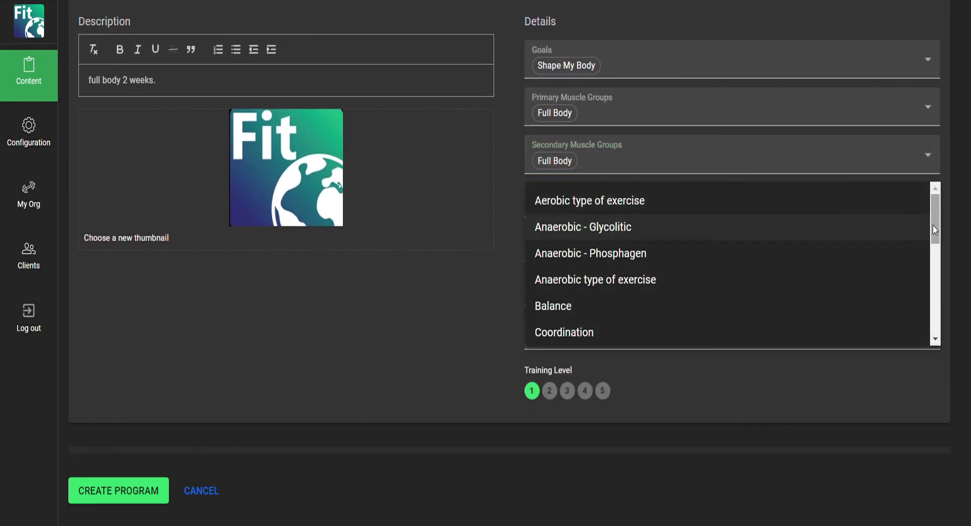
{"action": "left_click_drag", "start_coordinate": [935, 223], "coordinate": [938, 327]}
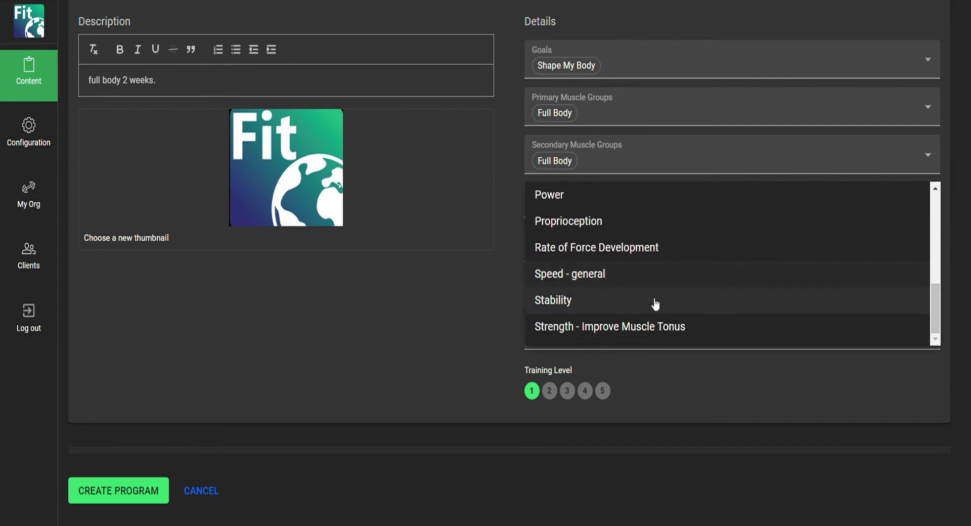
{"action": "left_click", "coordinate": [616, 326]}
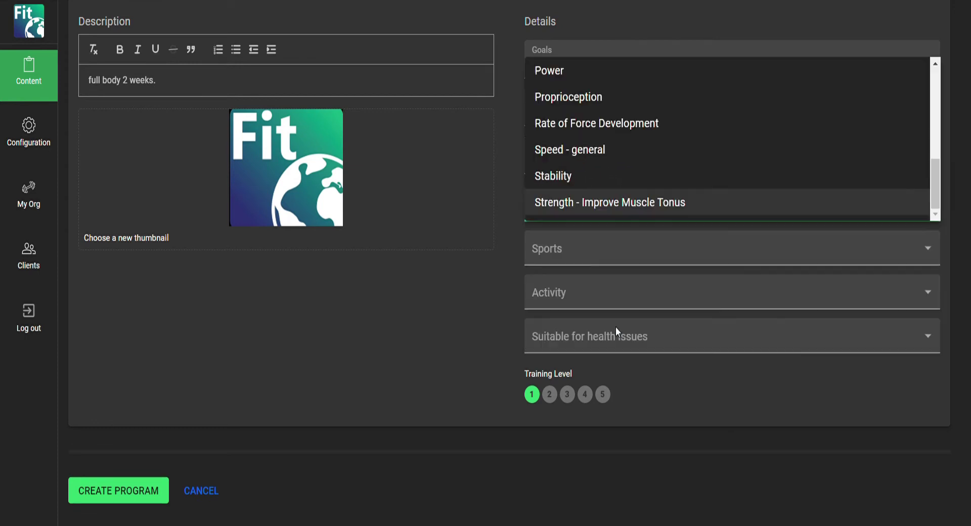
{"action": "left_click", "coordinate": [556, 74]}
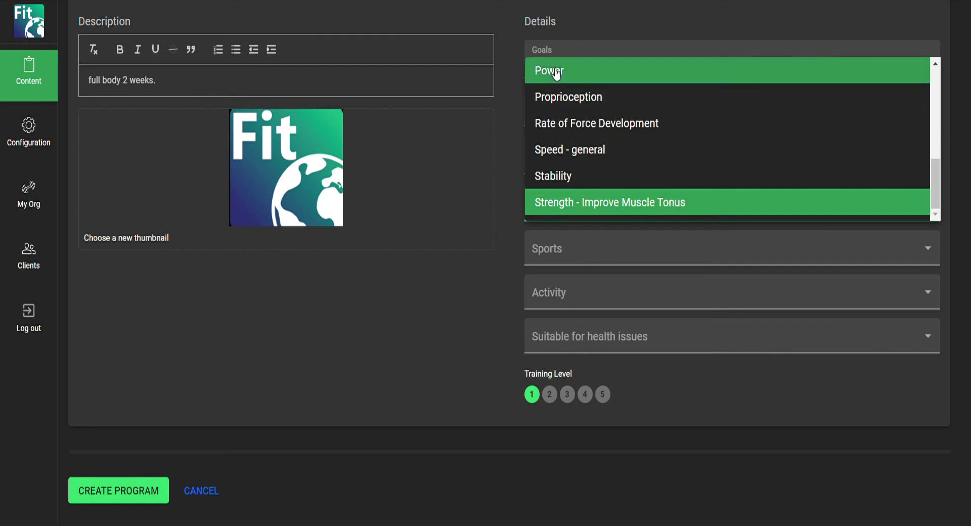
{"action": "left_click", "coordinate": [516, 180]}
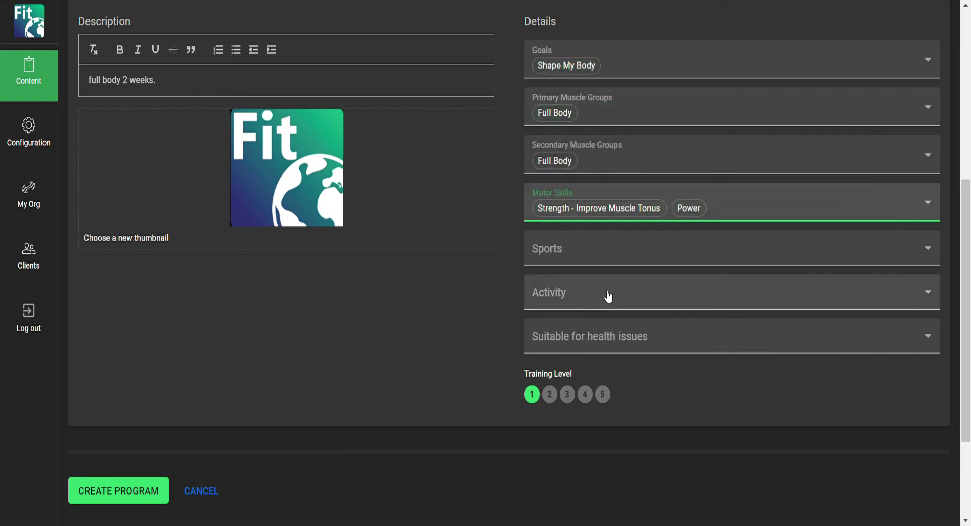
- Choose Fitness and Functional as the program's activities and set the training level to 3
{"action": "left_click", "coordinate": [630, 289]}
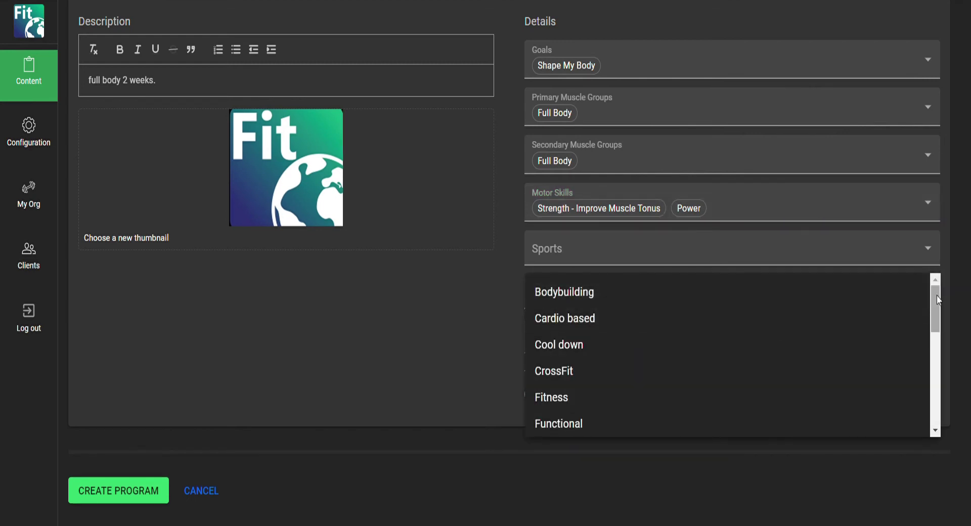
{"action": "left_click", "coordinate": [560, 402]}
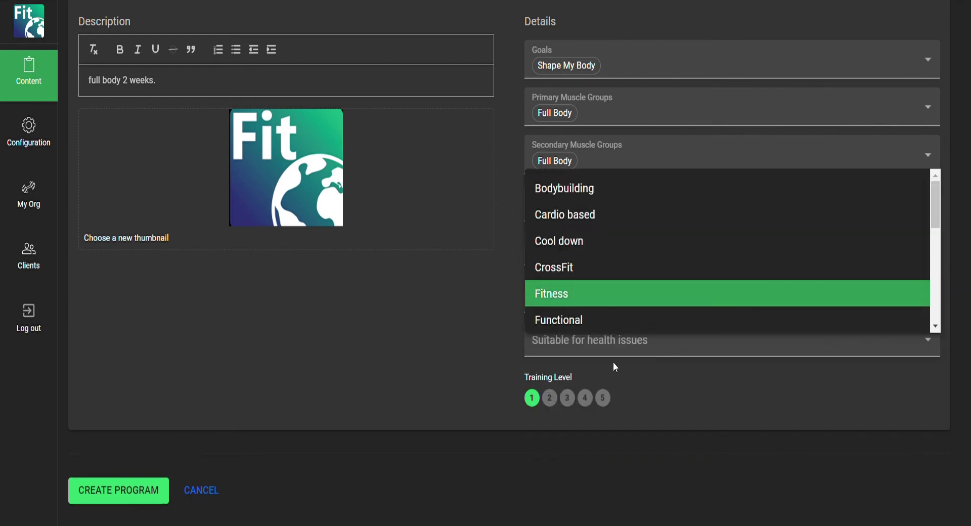
{"action": "left_click", "coordinate": [580, 319]}
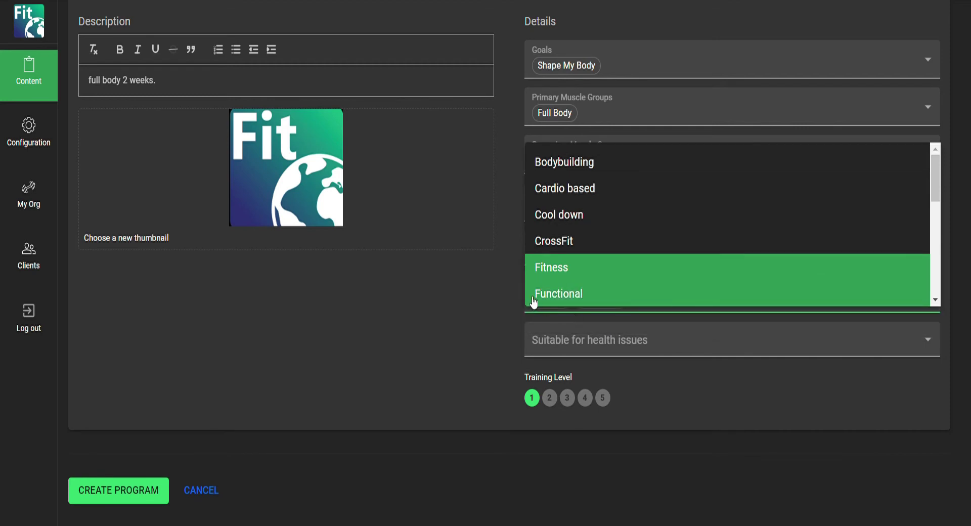
{"action": "left_click", "coordinate": [509, 296]}
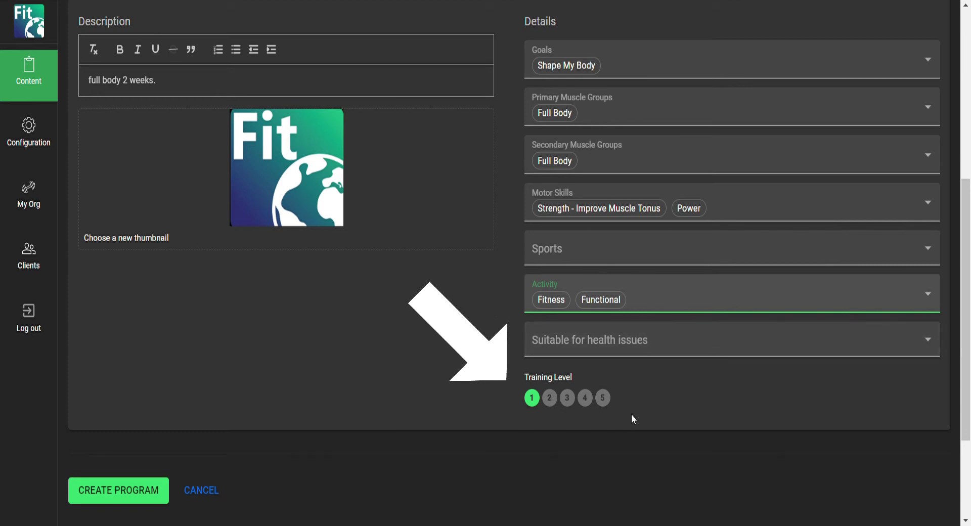
{"action": "left_click", "coordinate": [568, 398]}
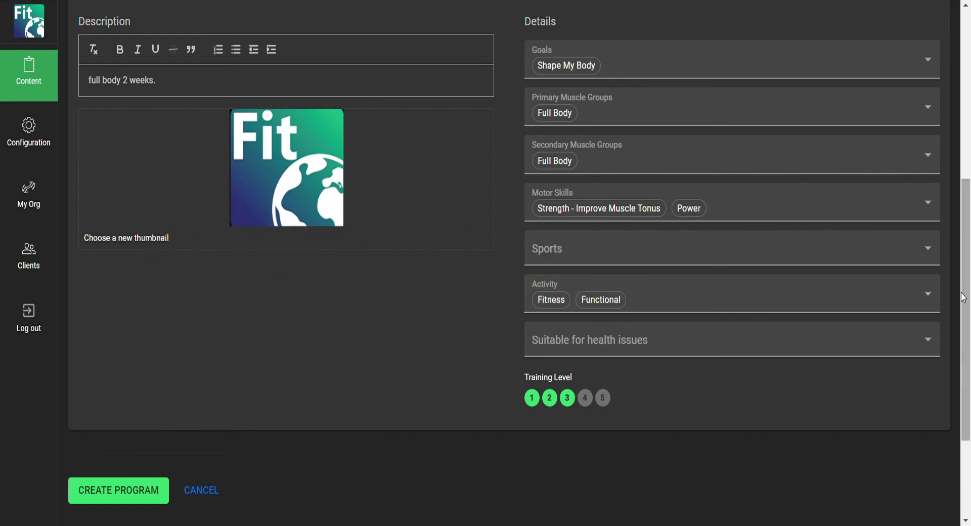
- Collapse the general details and add the Full Body Circuit Workout to Week 1 on Monday
{"action": "scroll", "coordinate": [966, 294], "scroll_direction": "up", "scroll_amount": 3}
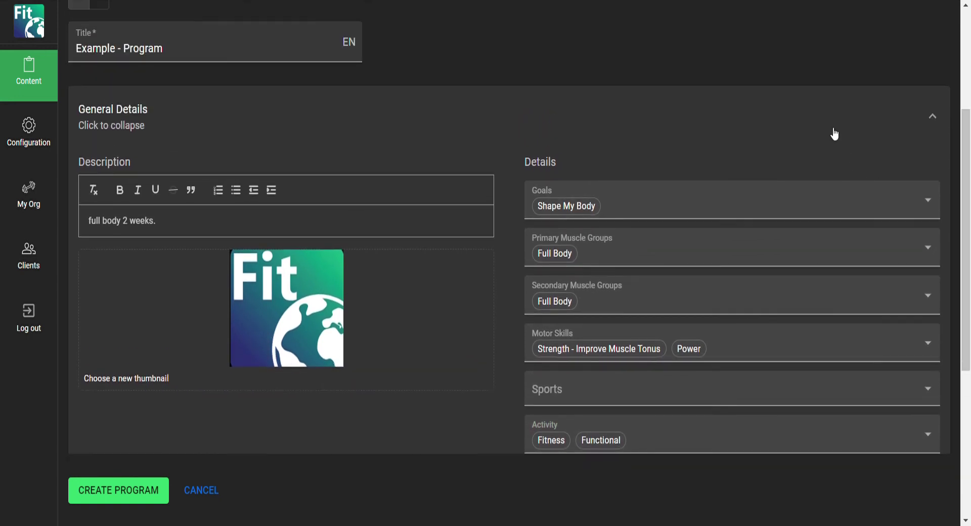
{"action": "left_click", "coordinate": [827, 113]}
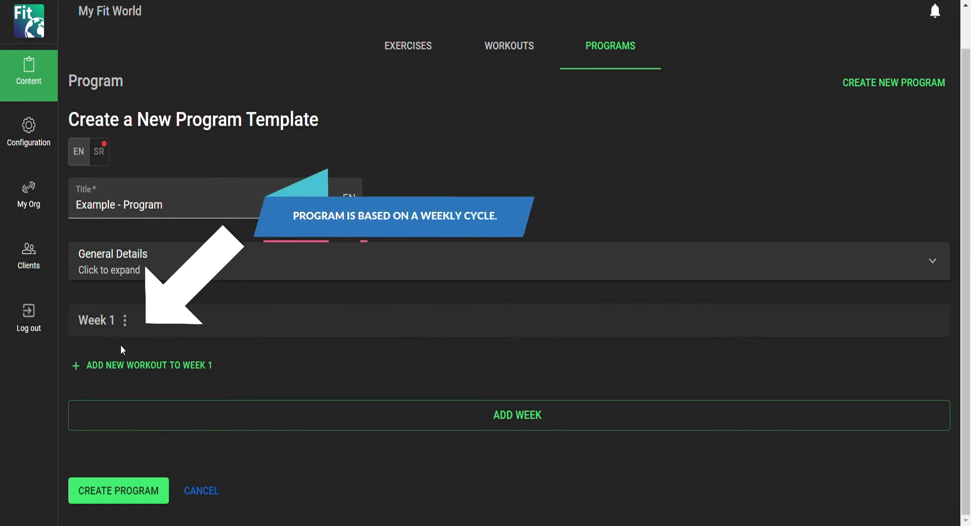
{"action": "left_click", "coordinate": [134, 375]}
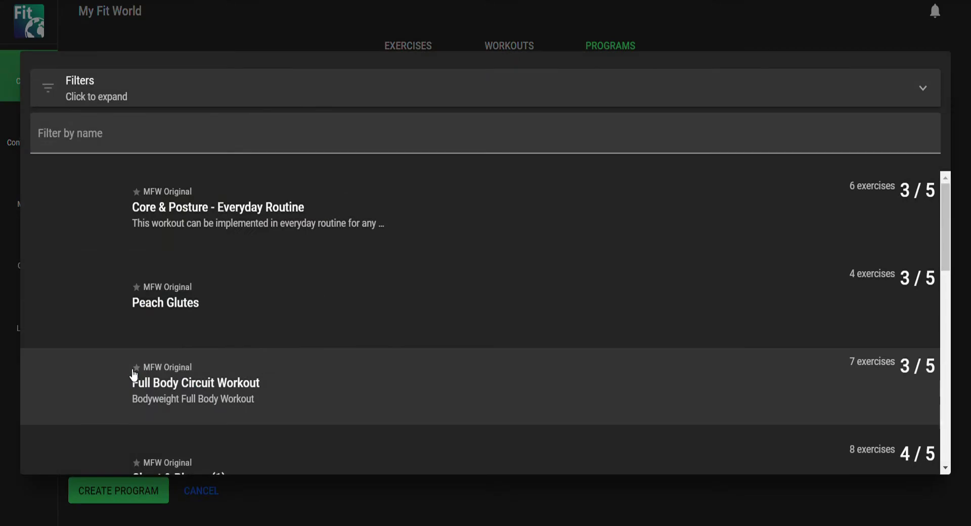
{"action": "left_click", "coordinate": [323, 387]}
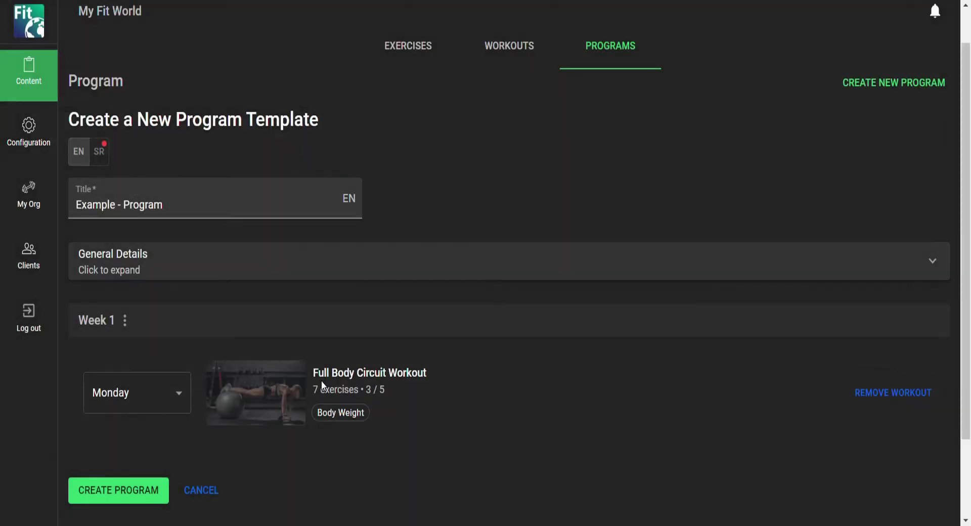
{"action": "left_click", "coordinate": [183, 401]}
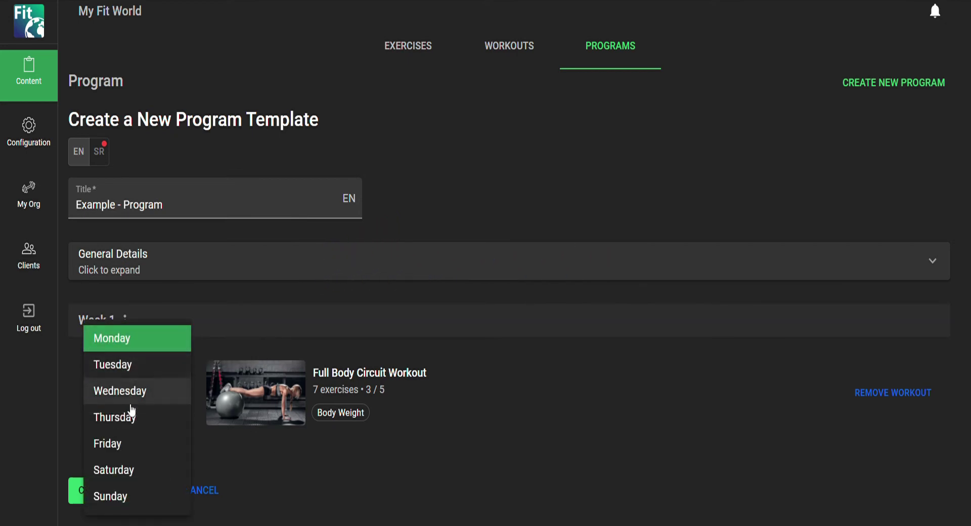
{"action": "left_click", "coordinate": [153, 341]}
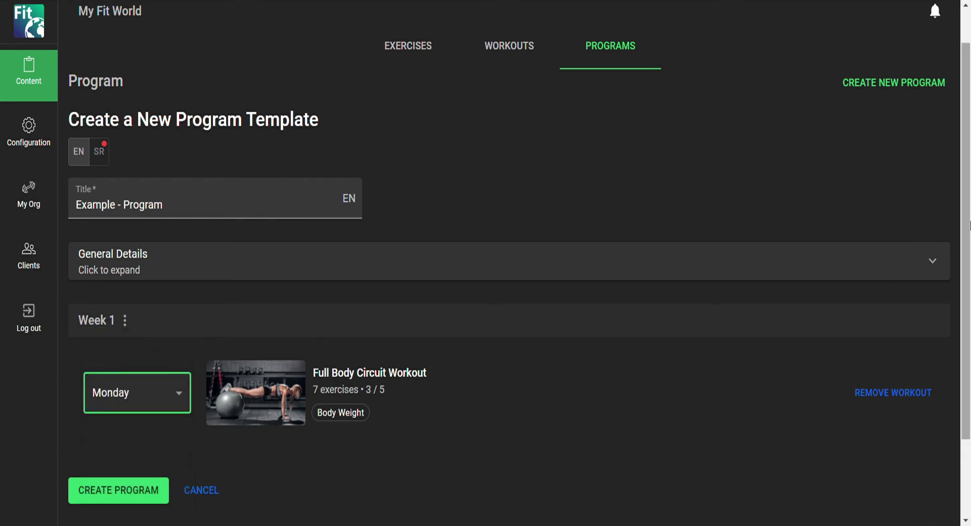
- Add the Core & Posture - Everyday Routine workout to Week 1 and schedule it for Friday
{"action": "scroll", "coordinate": [964, 237], "scroll_direction": "down", "scroll_amount": 2}
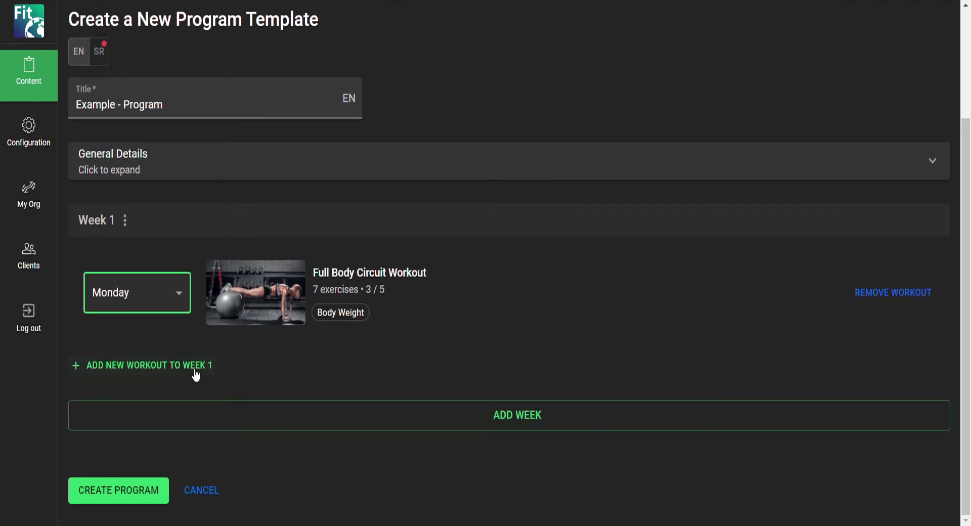
{"action": "left_click", "coordinate": [145, 372]}
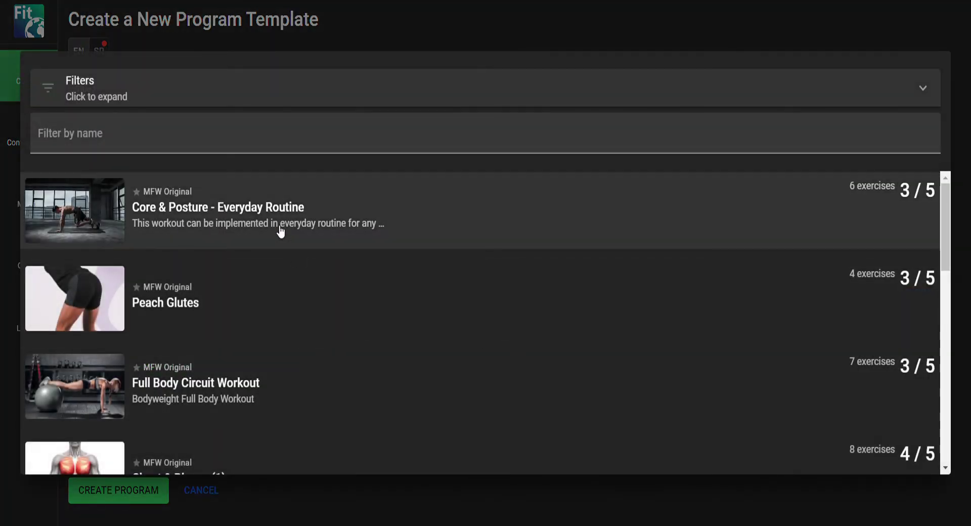
{"action": "left_click", "coordinate": [280, 231]}
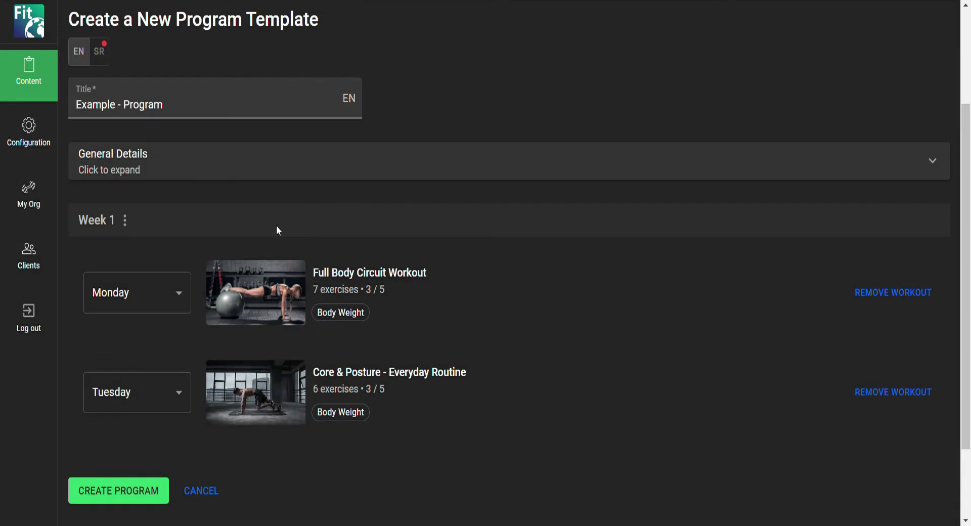
{"action": "left_click", "coordinate": [180, 392]}
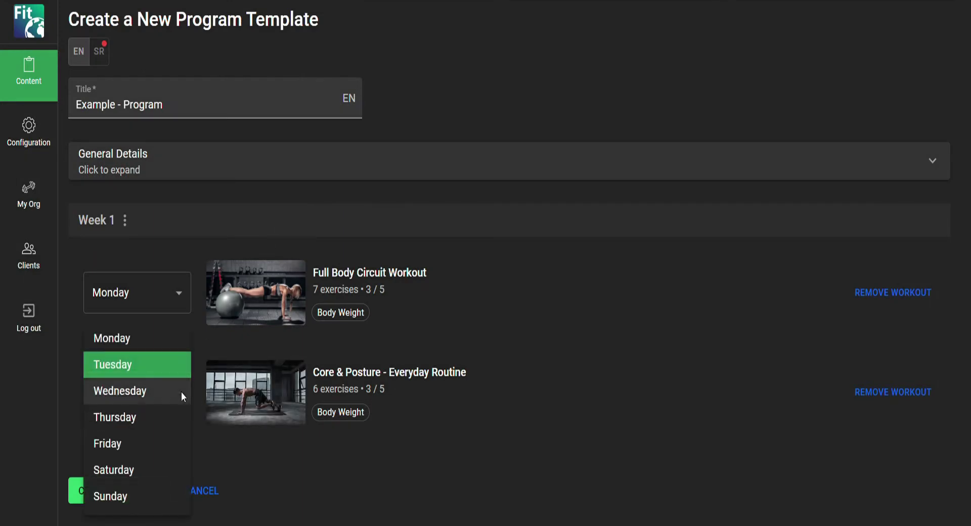
{"action": "left_click", "coordinate": [111, 443]}
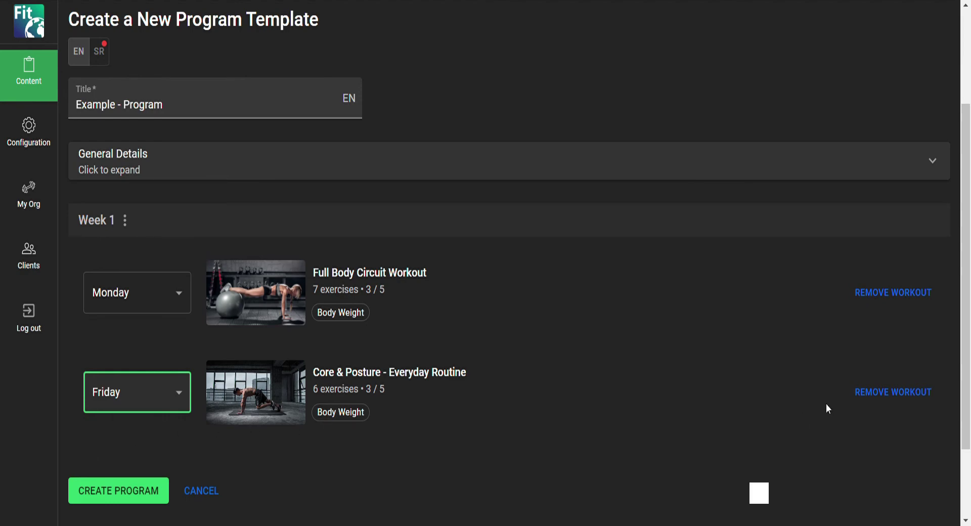
{"action": "left_click", "coordinate": [881, 392]}
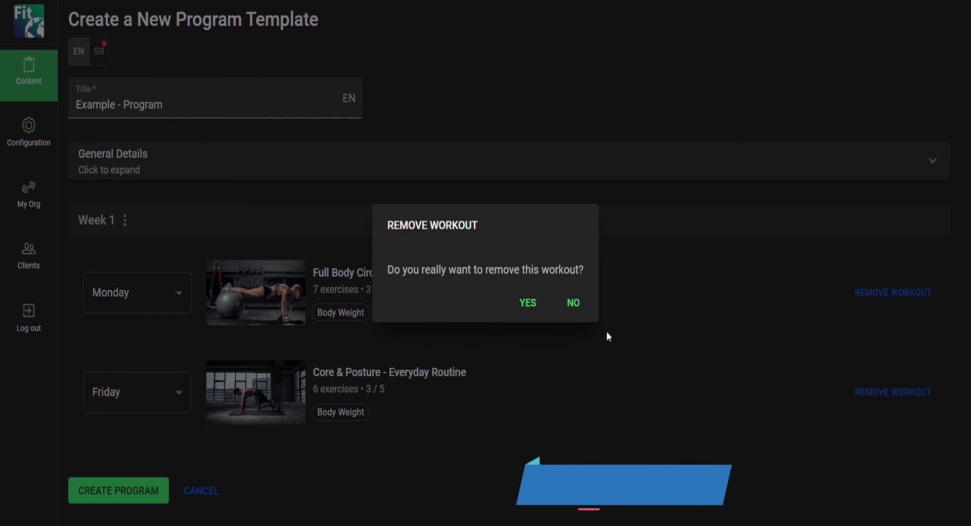
{"action": "left_click", "coordinate": [573, 305]}
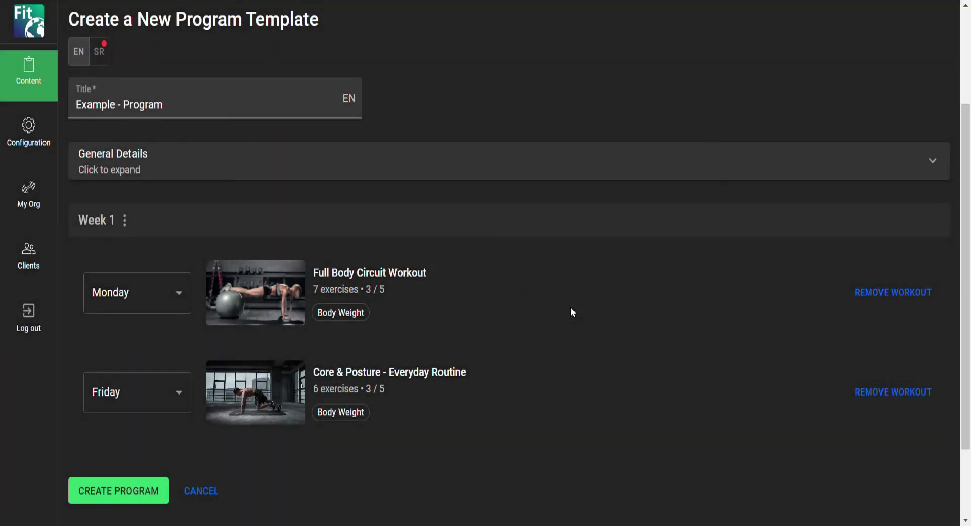
- Duplicate Week 1 with its workouts and delete the duplicated Week 2
{"action": "left_click_drag", "start_coordinate": [968, 255], "coordinate": [968, 350]}
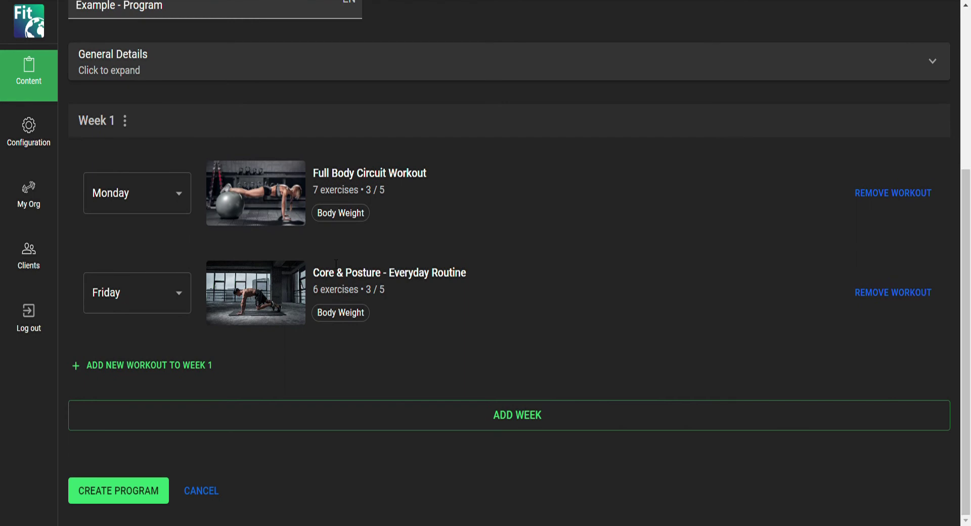
{"action": "left_click", "coordinate": [130, 126]}
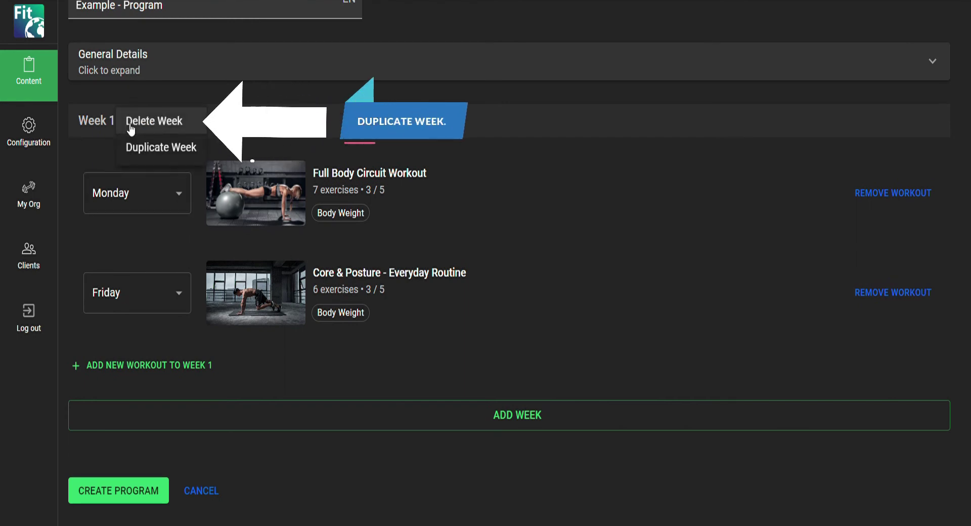
{"action": "left_click", "coordinate": [161, 147]}
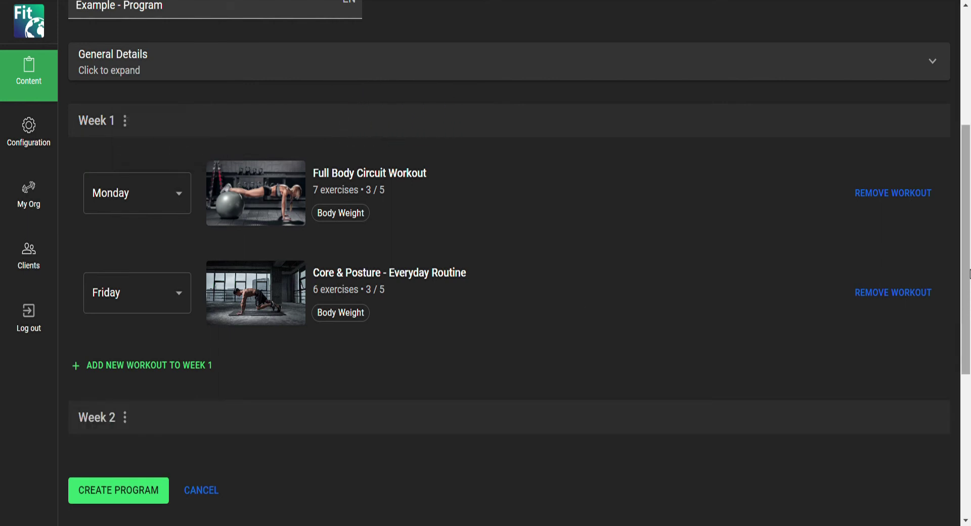
{"action": "left_click_drag", "start_coordinate": [968, 274], "coordinate": [965, 407]}
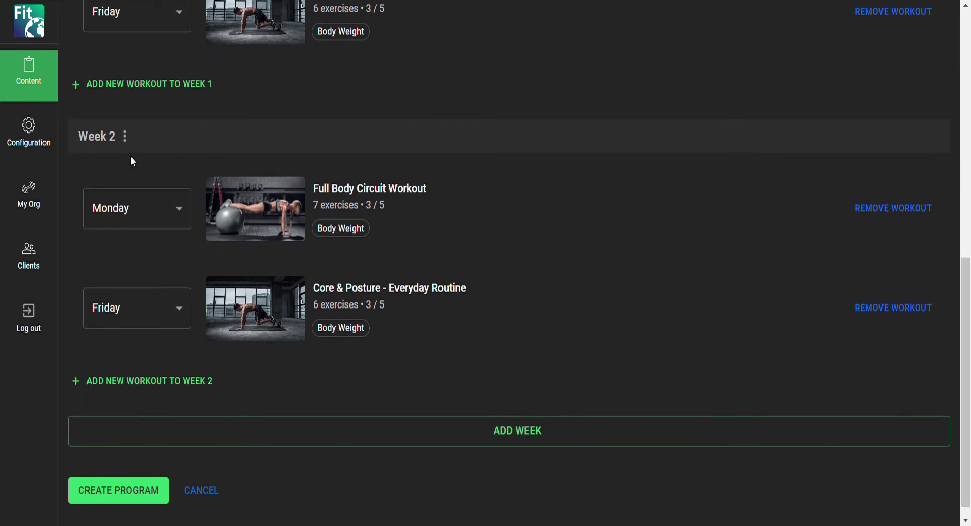
{"action": "left_click", "coordinate": [125, 136]}
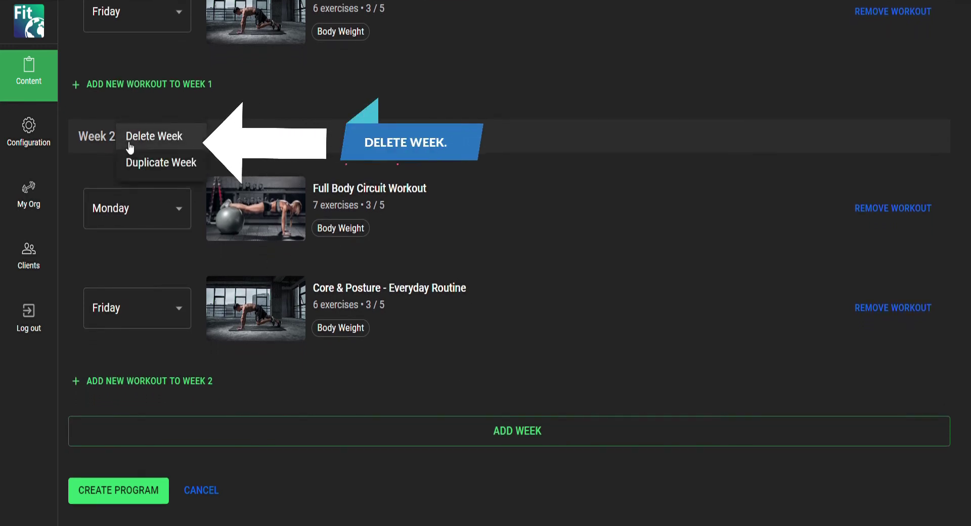
{"action": "left_click", "coordinate": [162, 143]}
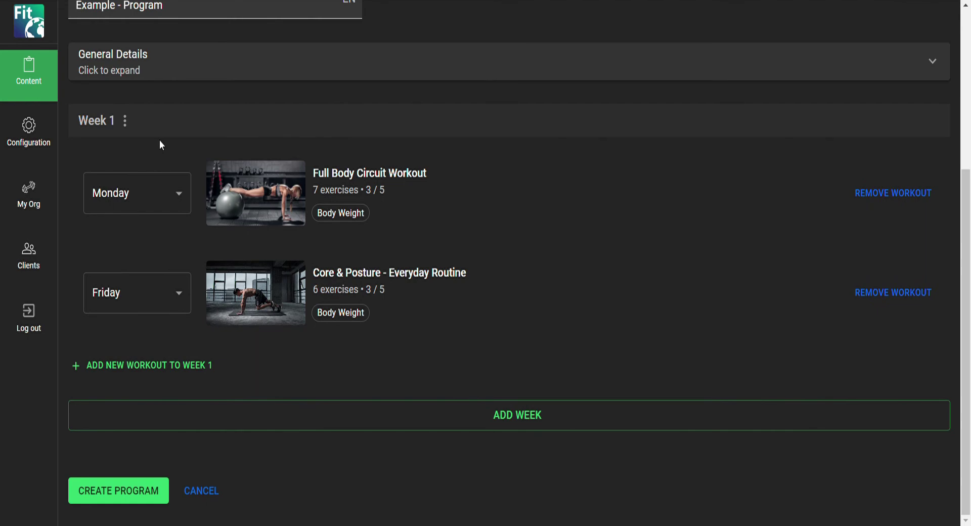
- Add an empty second week and put the Quick Abs & Back Workout in it on Tuesday
{"action": "left_click", "coordinate": [525, 415]}
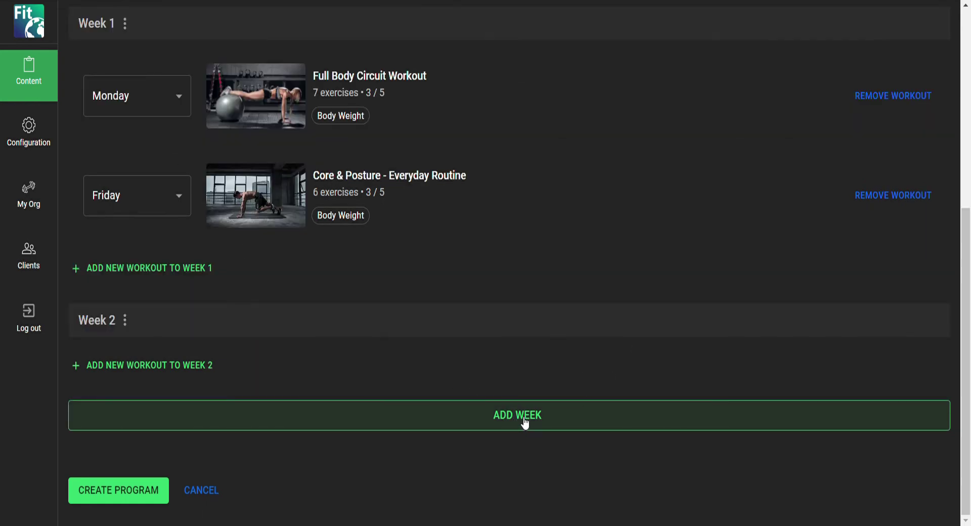
{"action": "left_click", "coordinate": [167, 375]}
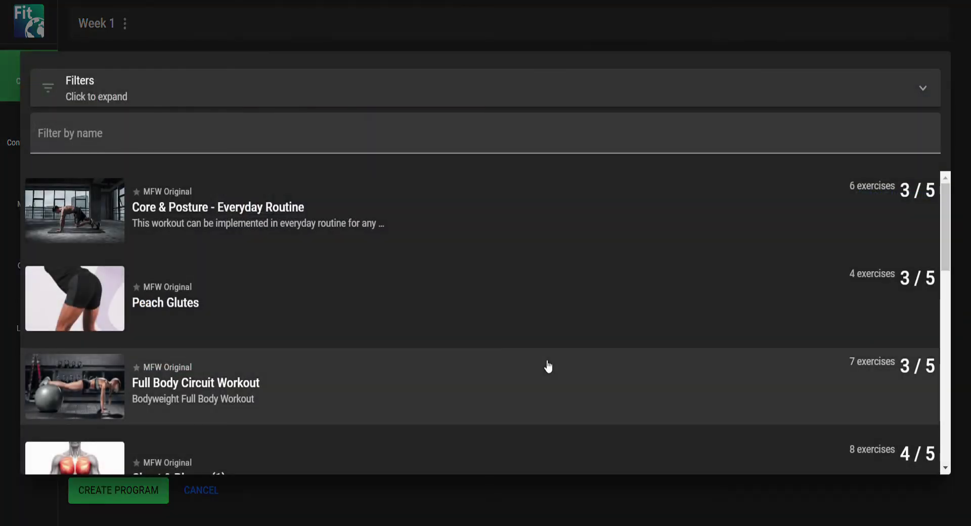
{"action": "left_click_drag", "start_coordinate": [944, 210], "coordinate": [954, 280]}
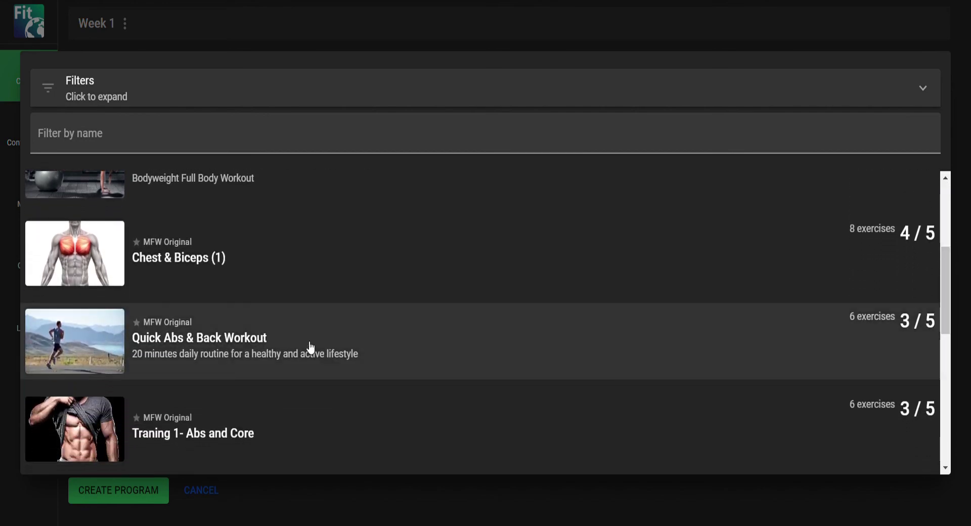
{"action": "left_click", "coordinate": [275, 352]}
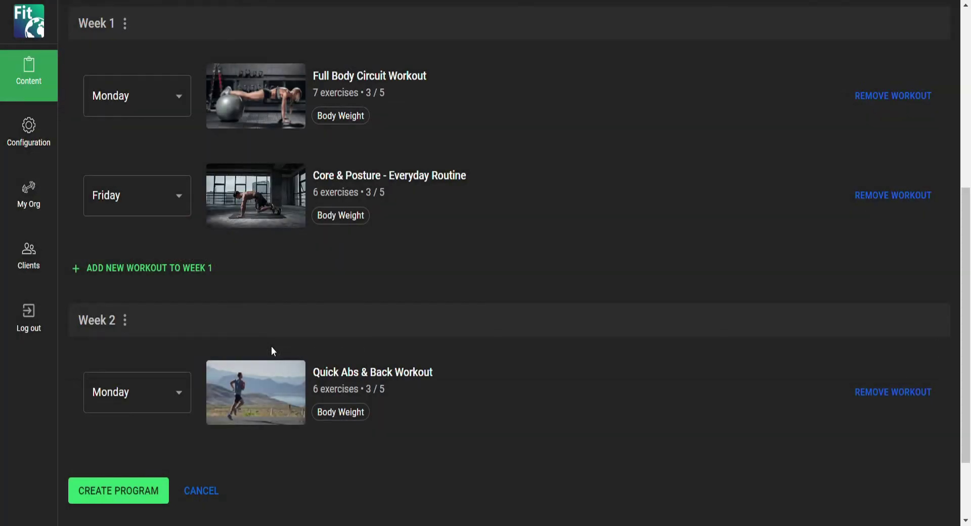
{"action": "left_click", "coordinate": [181, 395]}
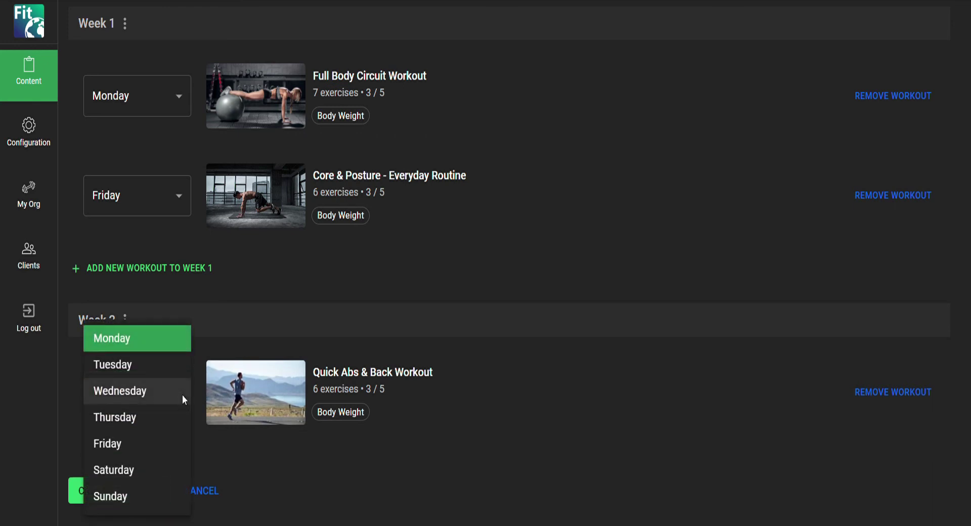
{"action": "left_click", "coordinate": [131, 364]}
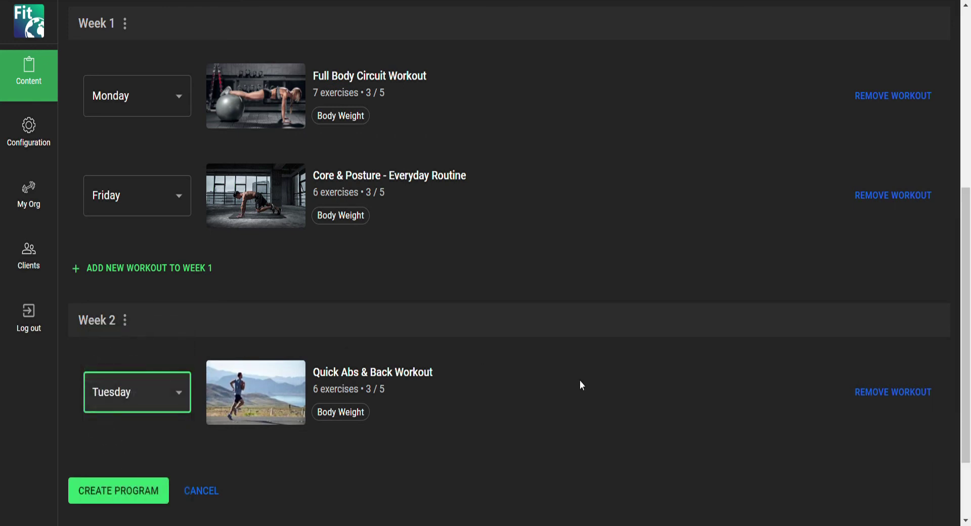
- Add the Full Body Circuit Workout and the Abs & Posture workout to Week 2
{"action": "scroll", "coordinate": [965, 324], "scroll_direction": "down", "scroll_amount": 2}
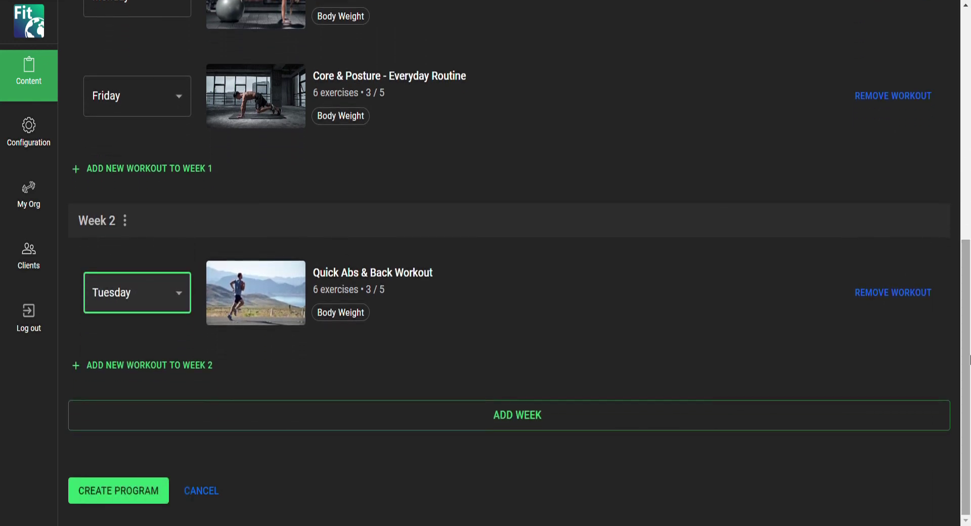
{"action": "left_click", "coordinate": [167, 371]}
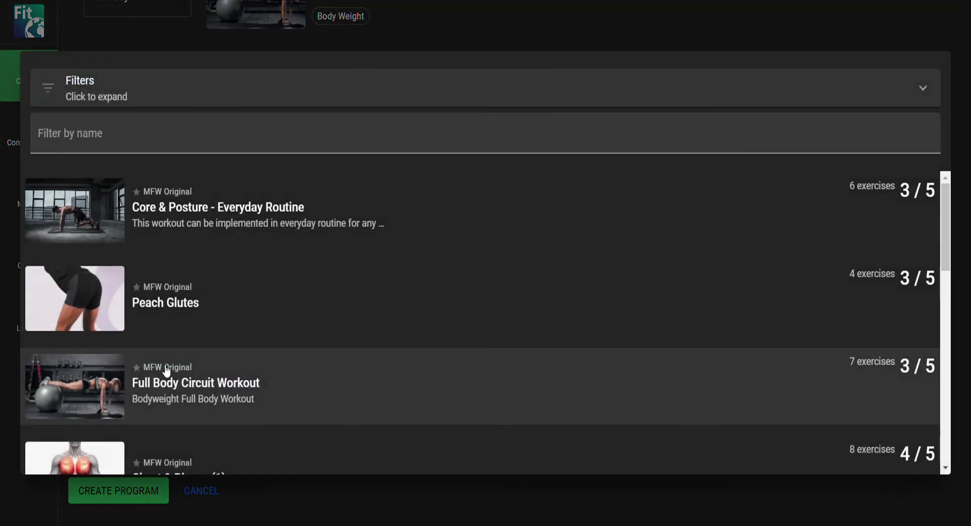
{"action": "left_click", "coordinate": [234, 386]}
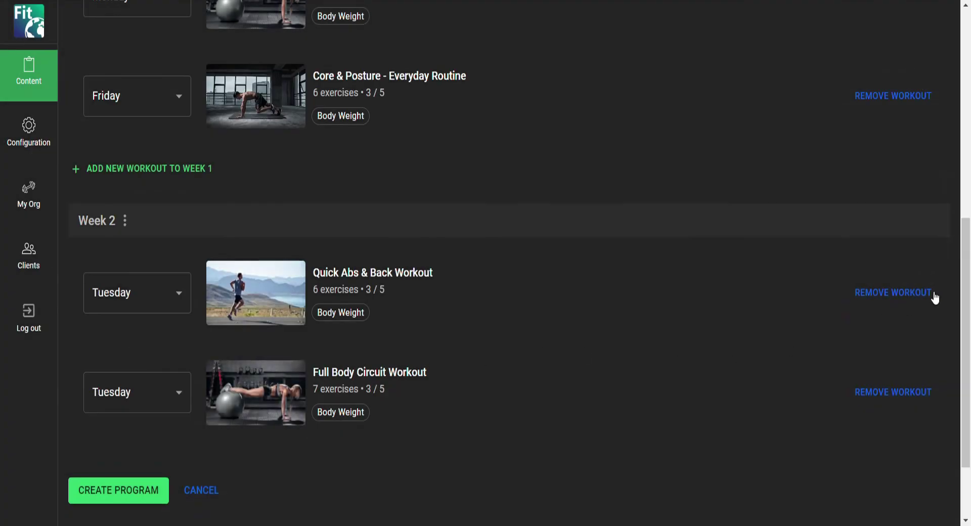
{"action": "scroll", "coordinate": [796, 334], "scroll_direction": "down", "scroll_amount": 2}
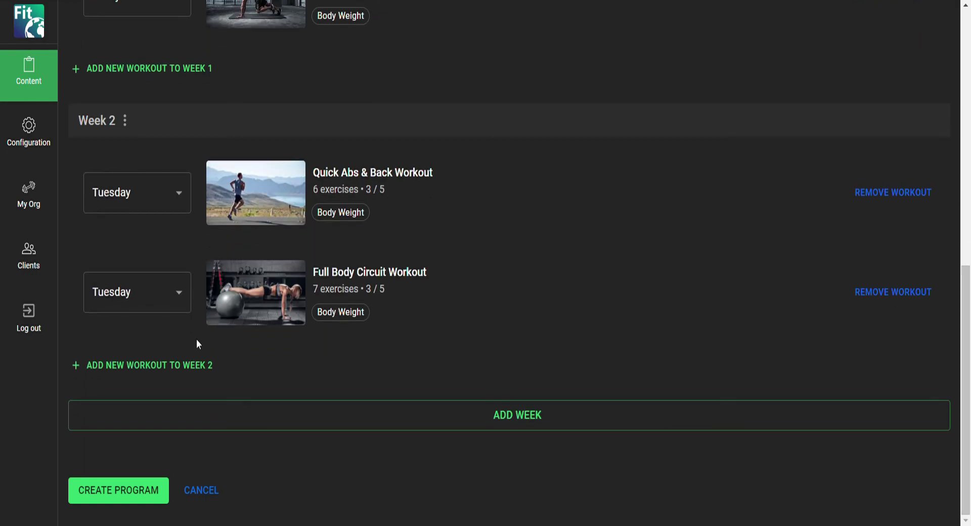
{"action": "left_click", "coordinate": [162, 368]}
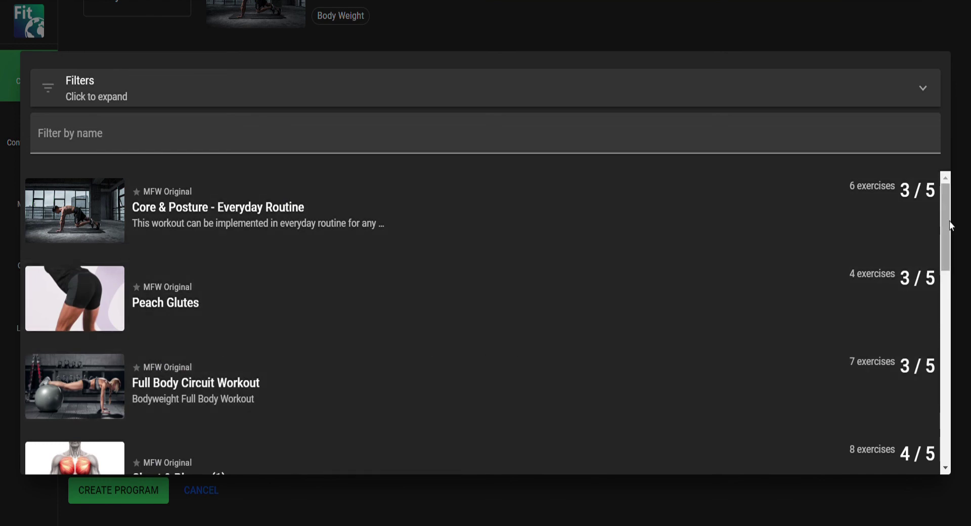
{"action": "left_click_drag", "start_coordinate": [946, 221], "coordinate": [939, 344]}
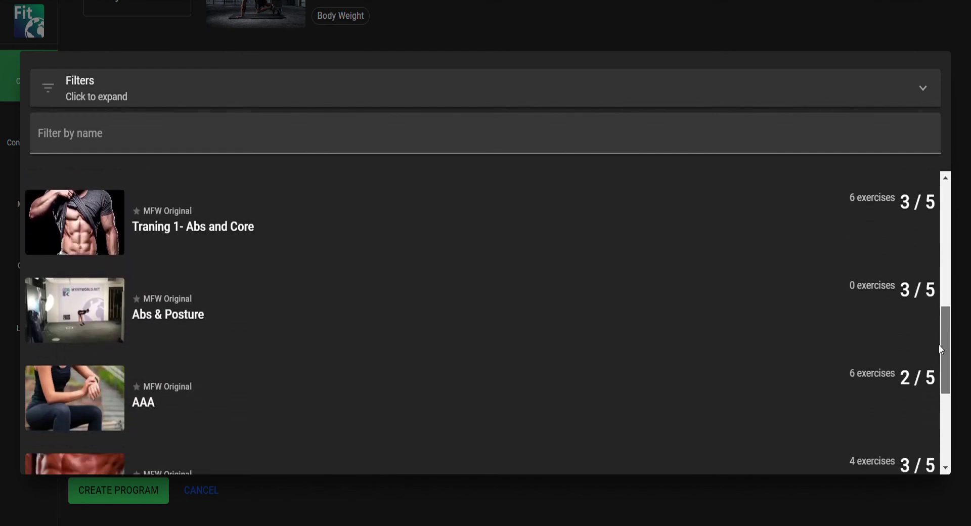
{"action": "left_click", "coordinate": [153, 305]}
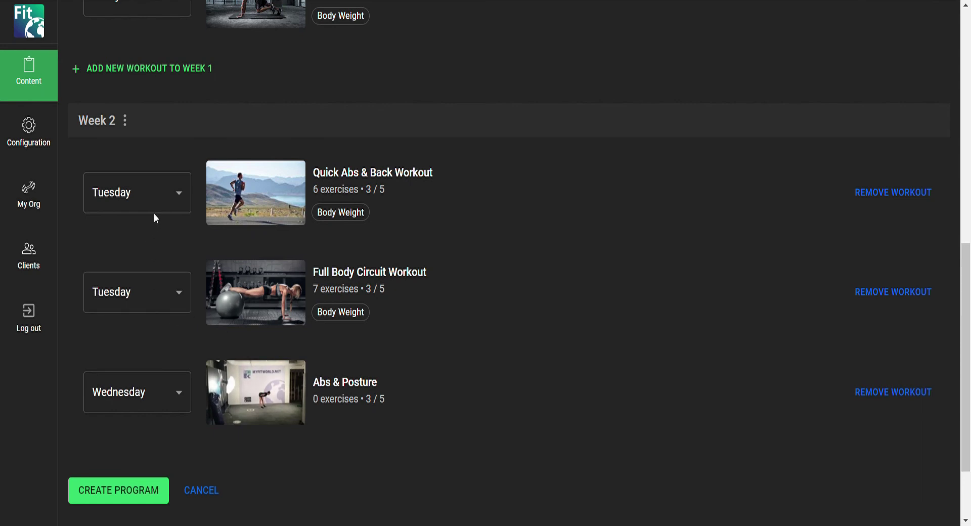
- Schedule Week 2's Full Body Circuit Workout for Thursday and Abs & Posture for Saturday, and create the program
{"action": "left_click", "coordinate": [190, 302]}
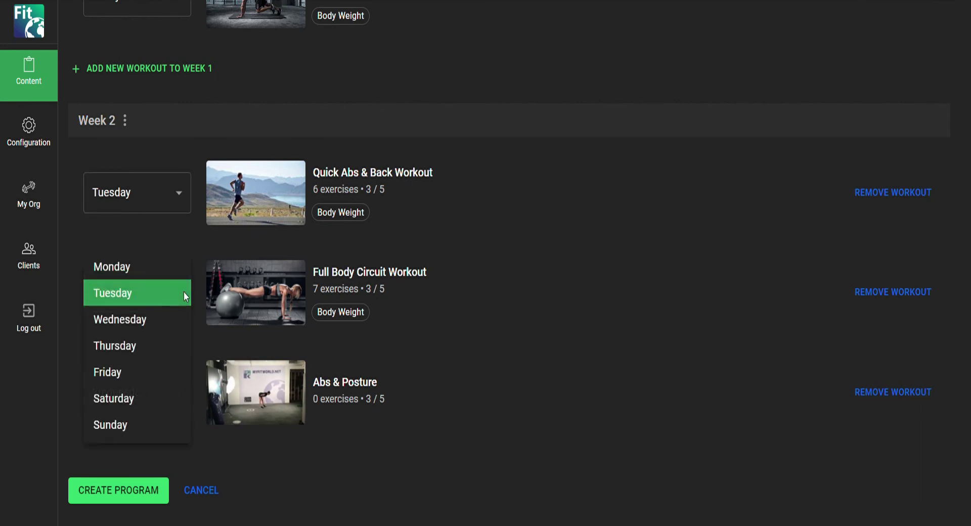
{"action": "left_click", "coordinate": [127, 346]}
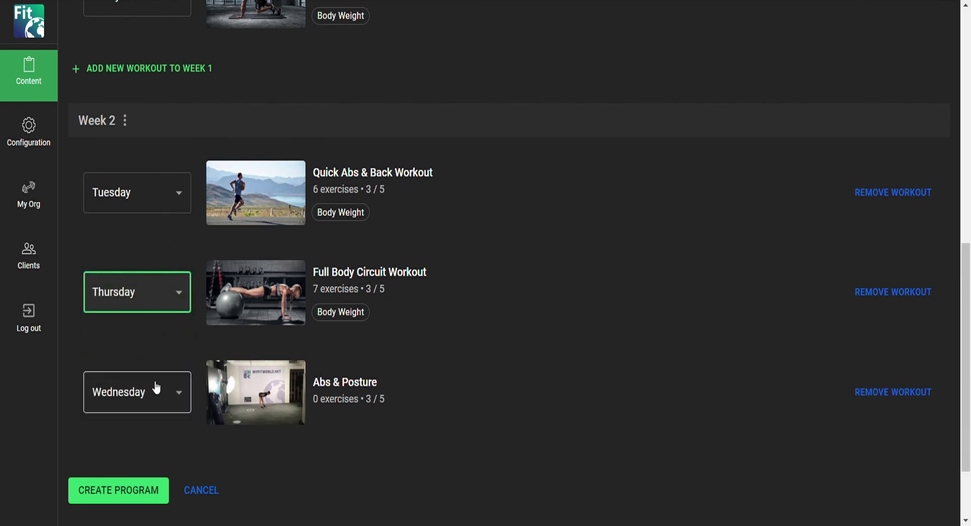
{"action": "left_click", "coordinate": [178, 392]}
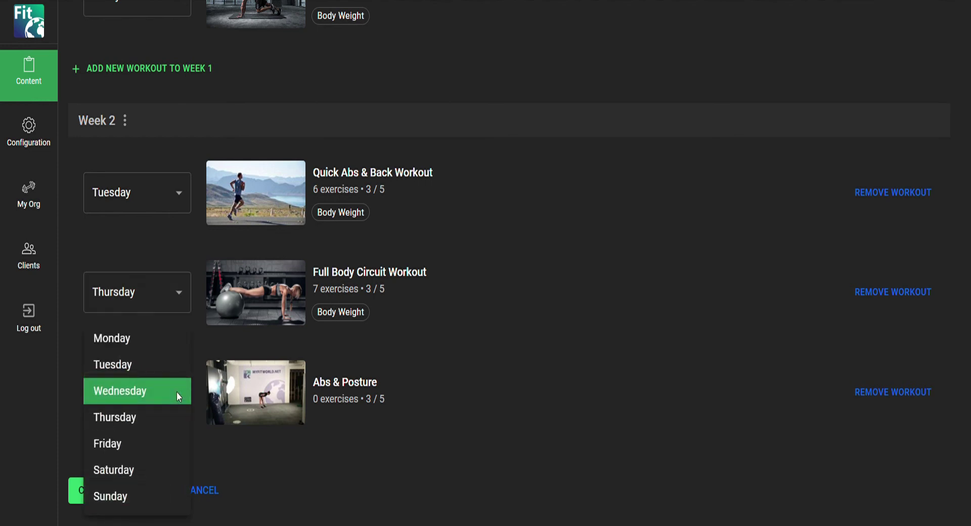
{"action": "left_click", "coordinate": [125, 470]}
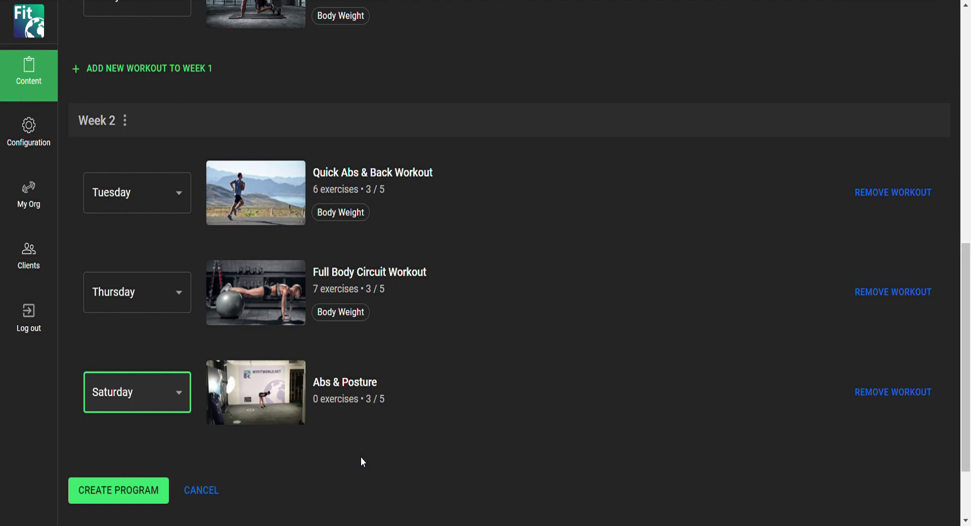
{"action": "left_click", "coordinate": [152, 488]}
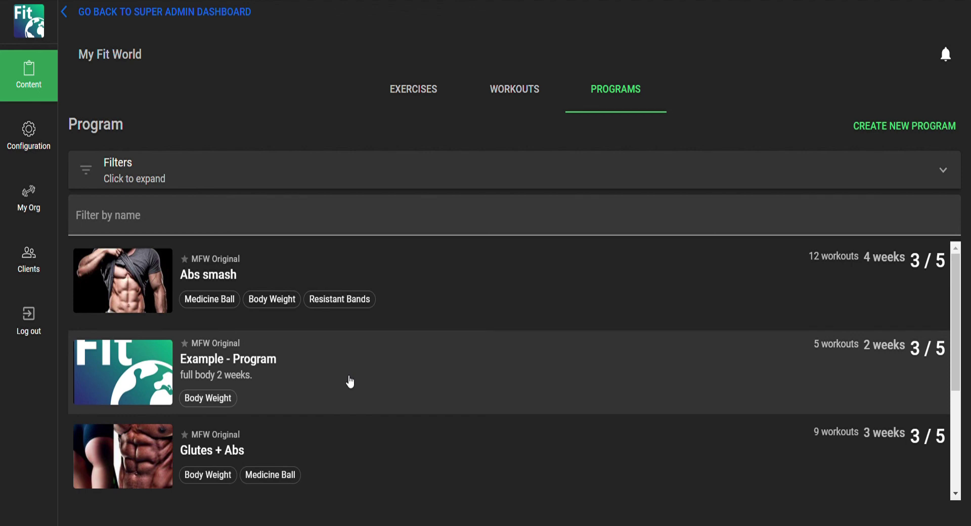
- Open the Example - Program template for editing and add Strength & Conditioning to its activities in the general details
{"action": "left_click", "coordinate": [350, 382]}
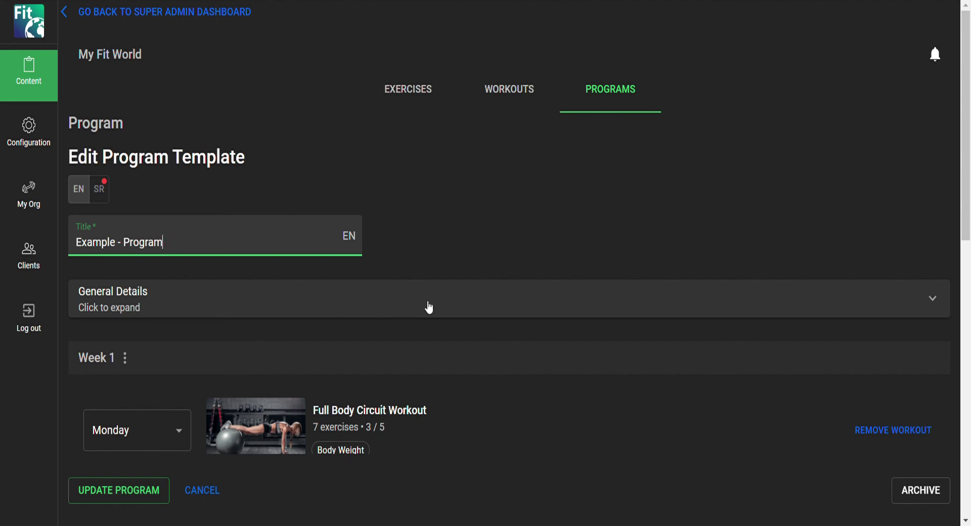
{"action": "left_click", "coordinate": [429, 307]}
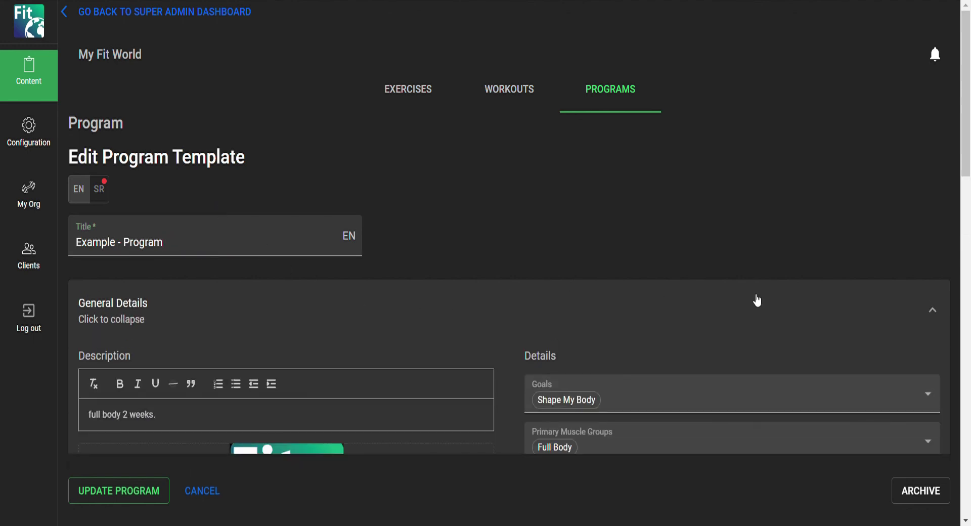
{"action": "scroll", "coordinate": [964, 218], "scroll_direction": "down", "scroll_amount": 5}
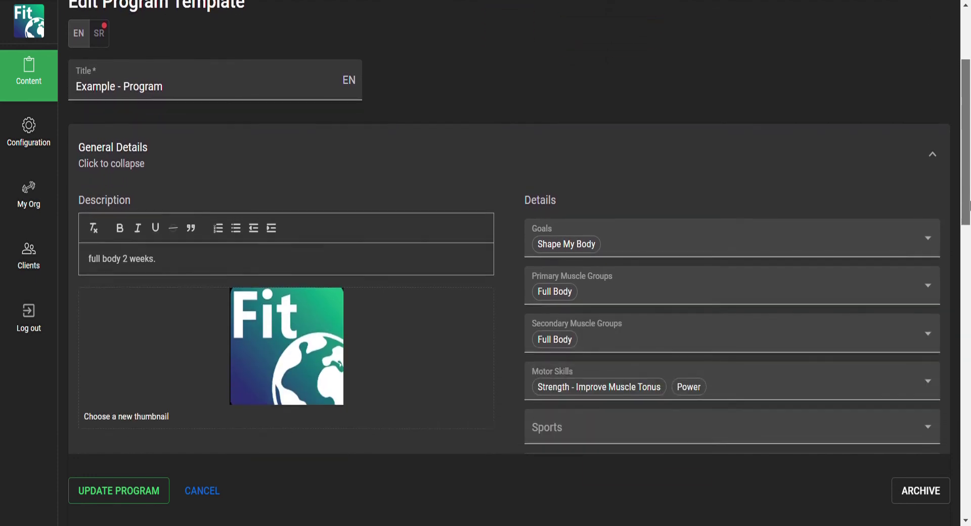
{"action": "left_click_drag", "start_coordinate": [968, 230], "coordinate": [968, 267]}
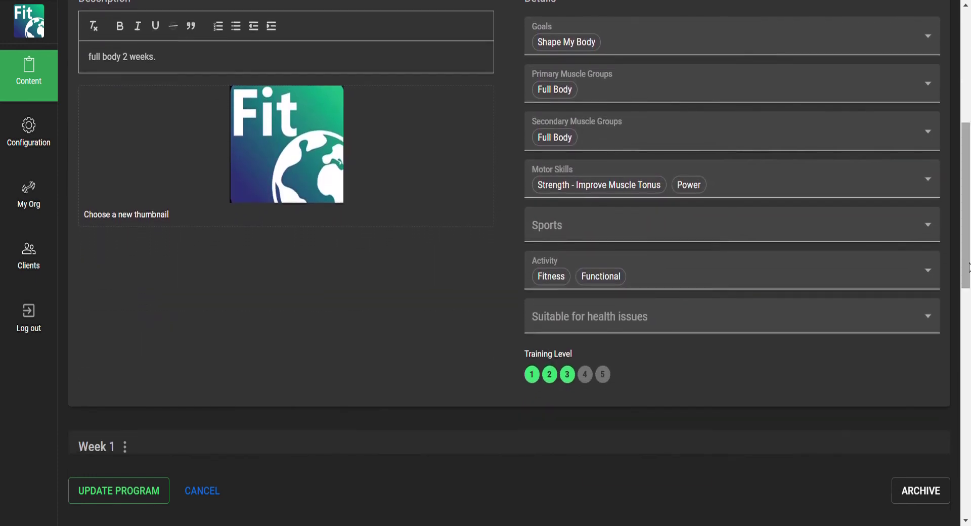
{"action": "left_click", "coordinate": [932, 276]}
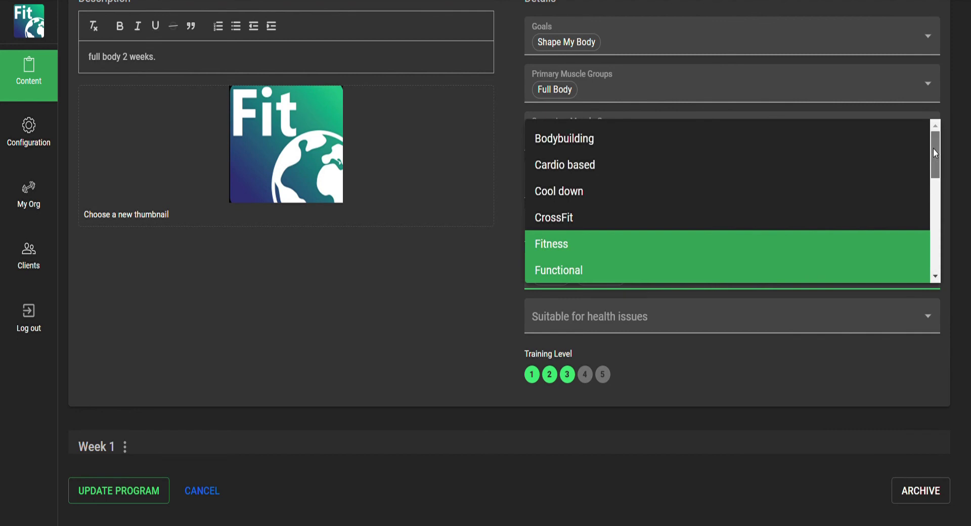
{"action": "left_click_drag", "start_coordinate": [933, 148], "coordinate": [933, 228]}
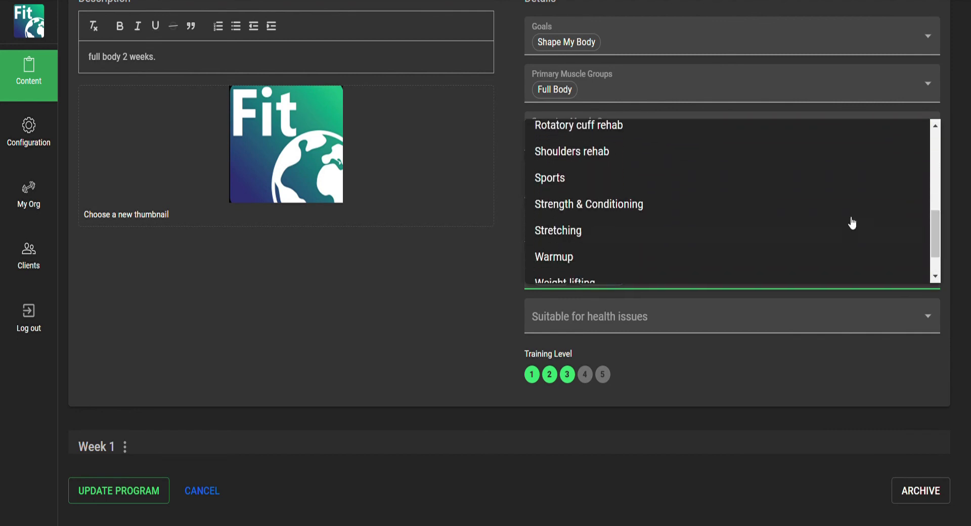
{"action": "left_click", "coordinate": [648, 206]}
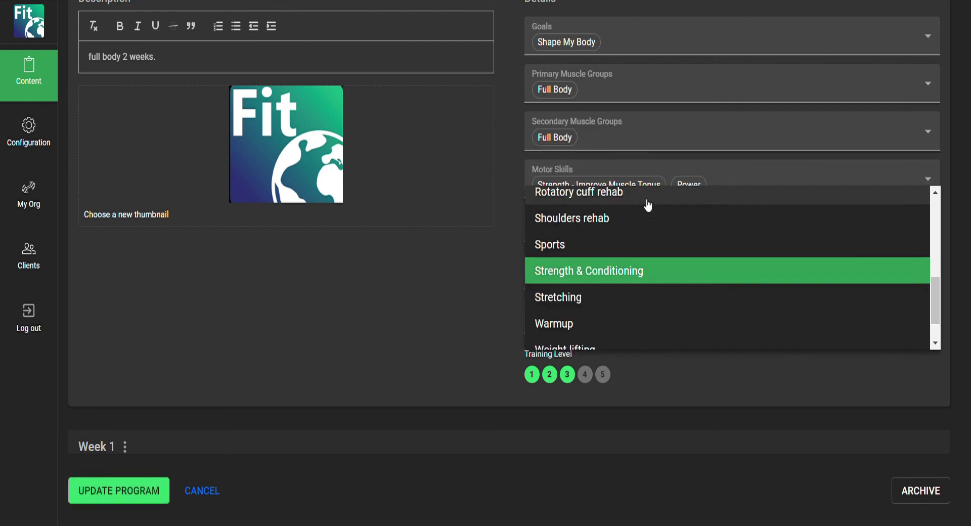
{"action": "left_click", "coordinate": [496, 301]}
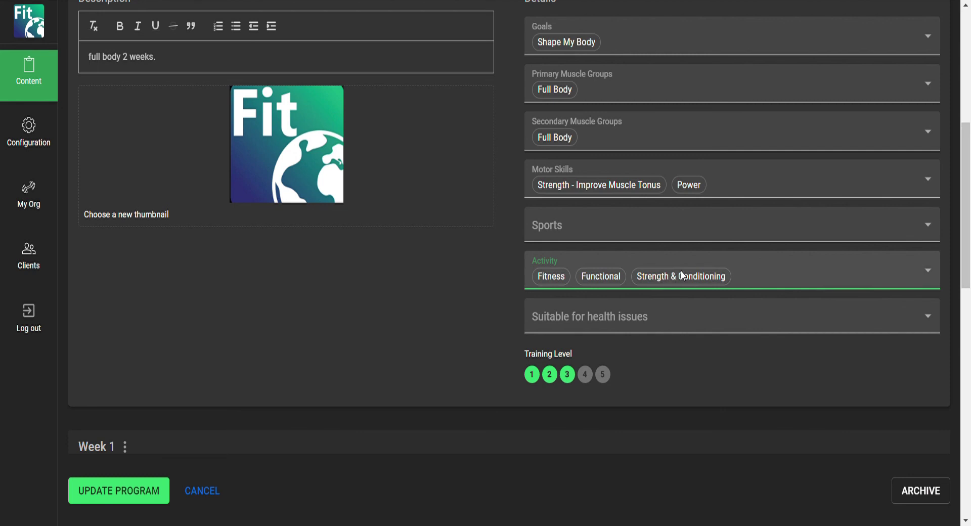
- Mark the program as suitable for the Low Back Pain health issue and save the program changes
{"action": "left_click", "coordinate": [928, 317]}
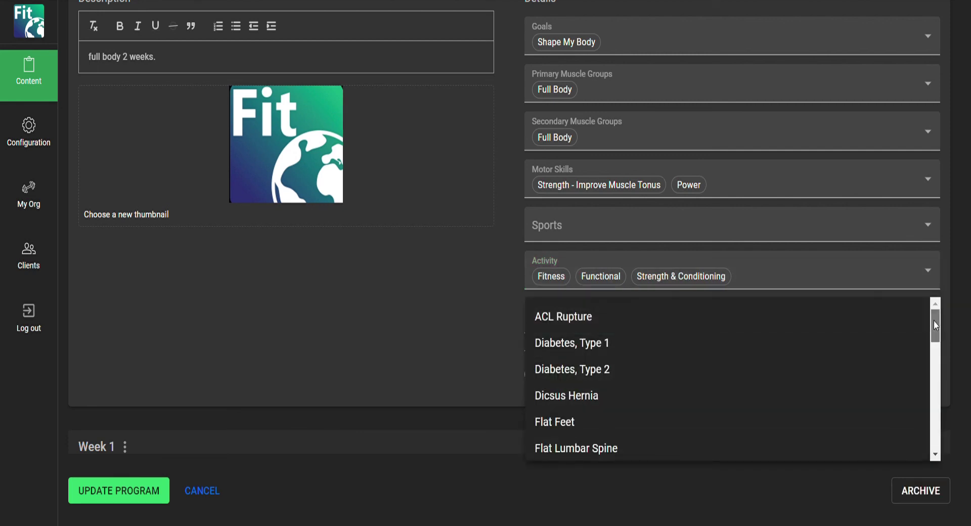
{"action": "left_click_drag", "start_coordinate": [936, 324], "coordinate": [935, 387]}
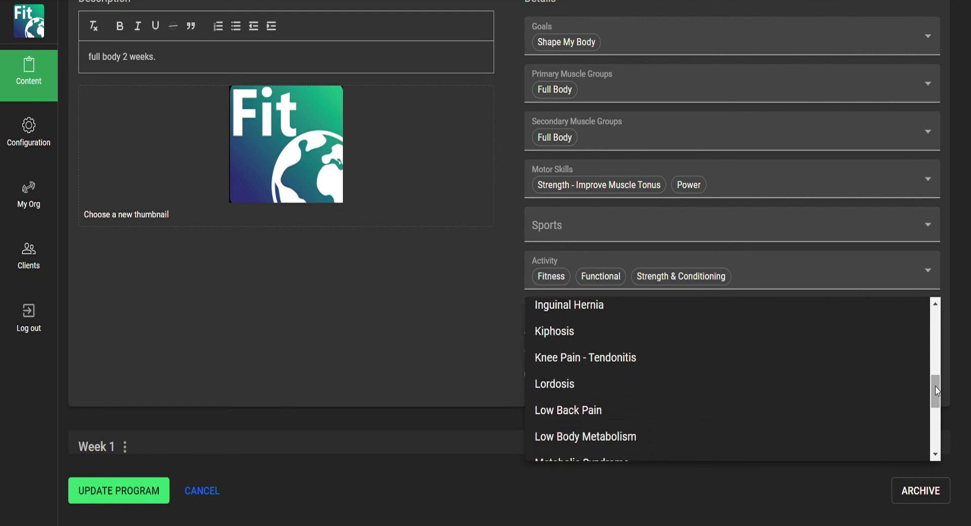
{"action": "left_click", "coordinate": [643, 416]}
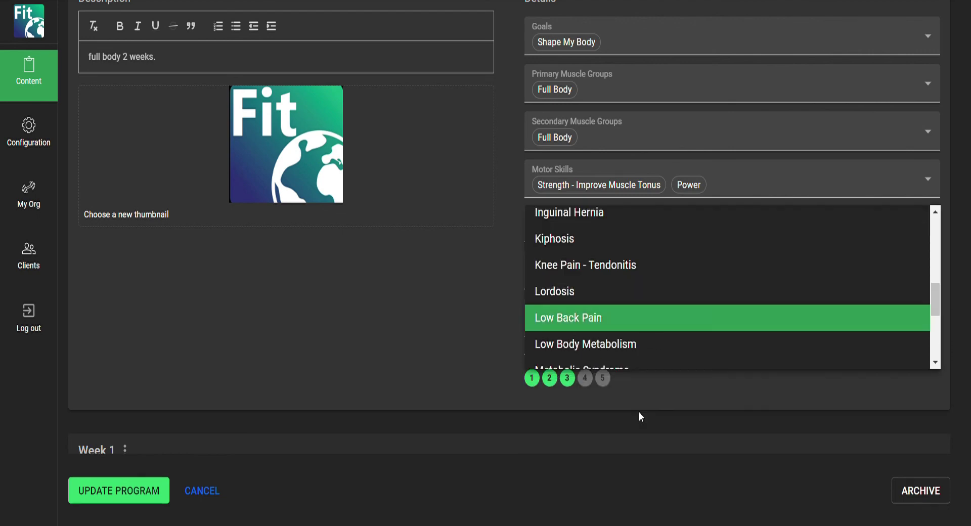
{"action": "left_click", "coordinate": [714, 393]}
{"action": "left_click_drag", "start_coordinate": [751, 391], "coordinate": [908, 331]}
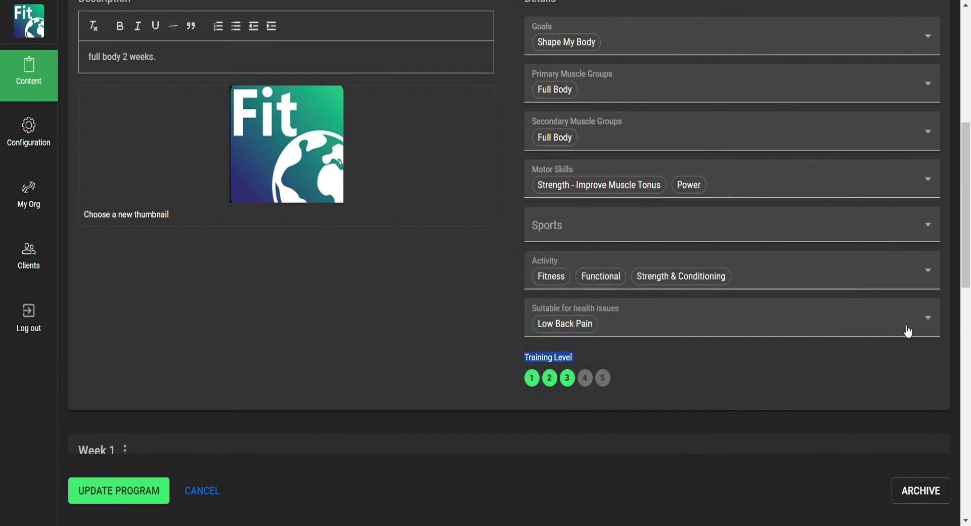
{"action": "left_click_drag", "start_coordinate": [967, 241], "coordinate": [965, 482]}
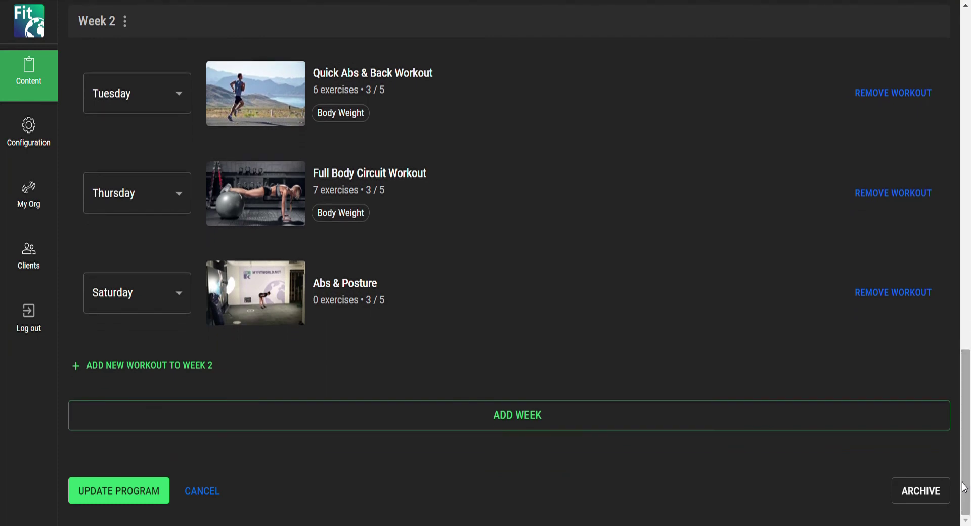
{"action": "left_click", "coordinate": [106, 491]}
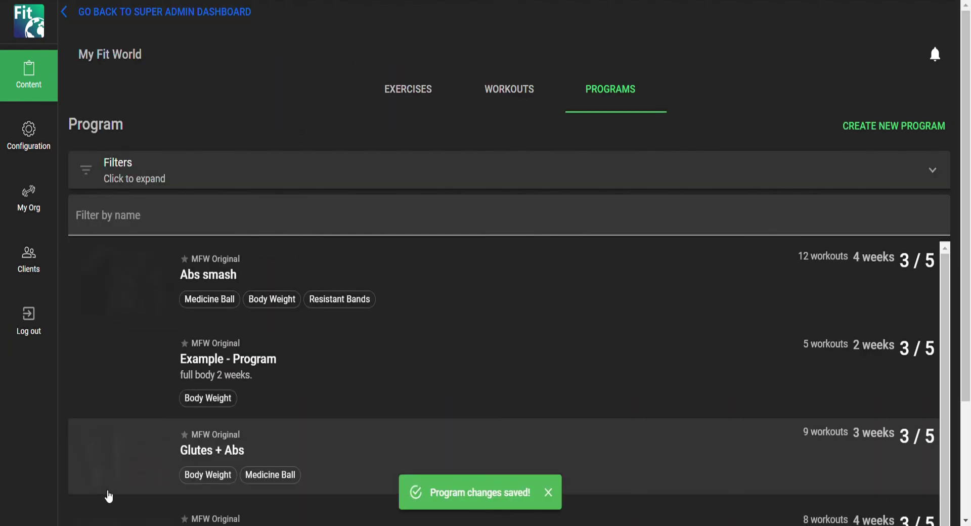